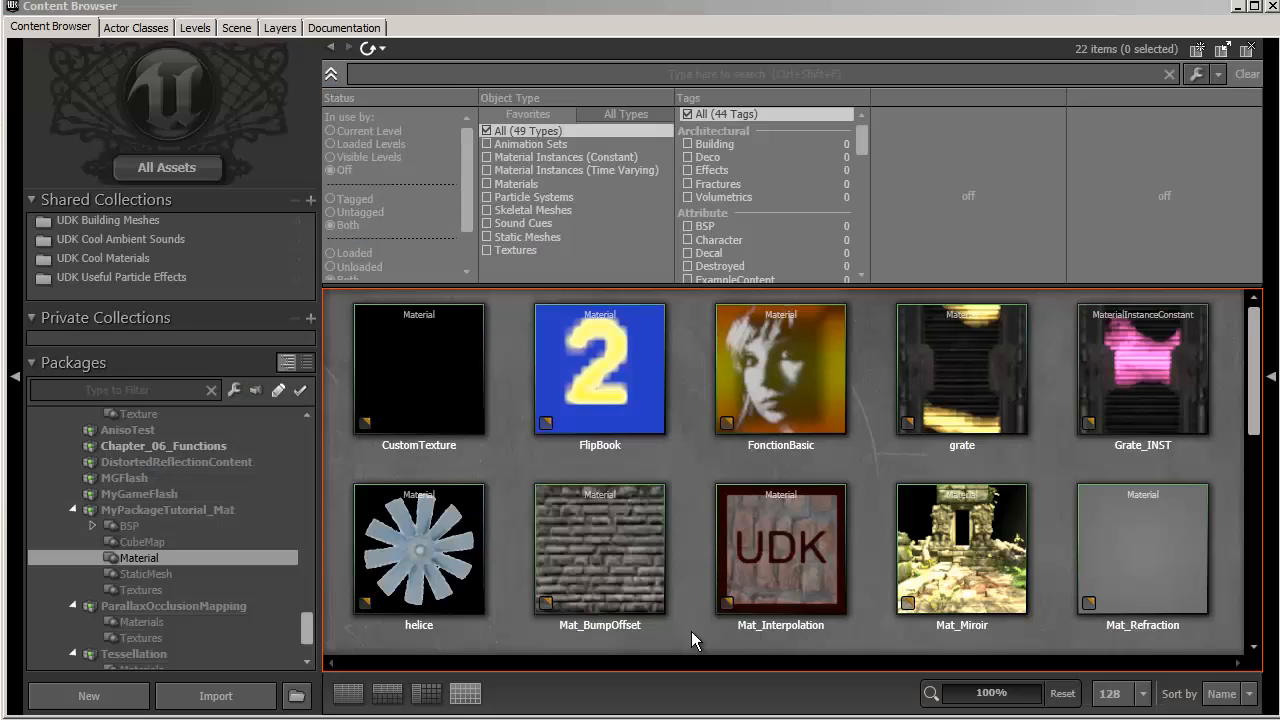
# Create a MaterialFunction named MyFirstFunction in the Material group of the MyPackageTutorial_Mat package.
pyautogui.rightClick(691, 631)
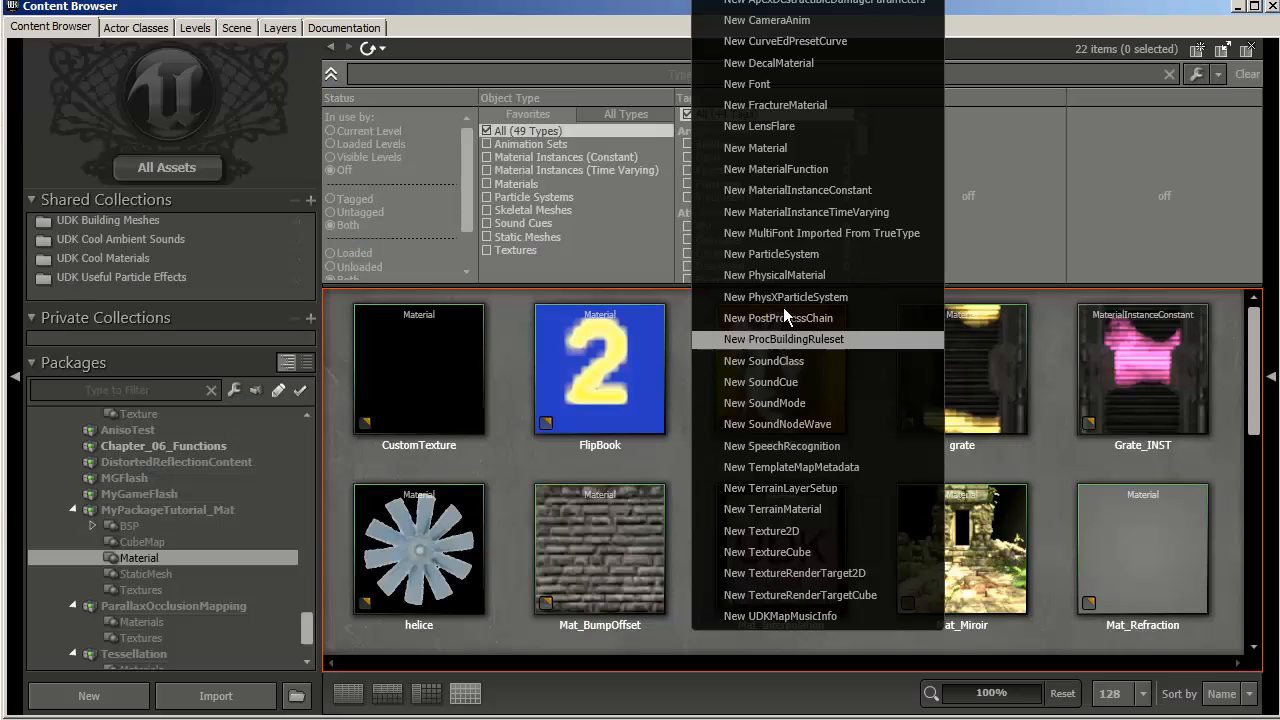
pyautogui.click(821, 169)
pyautogui.write('MyFirstFunction')
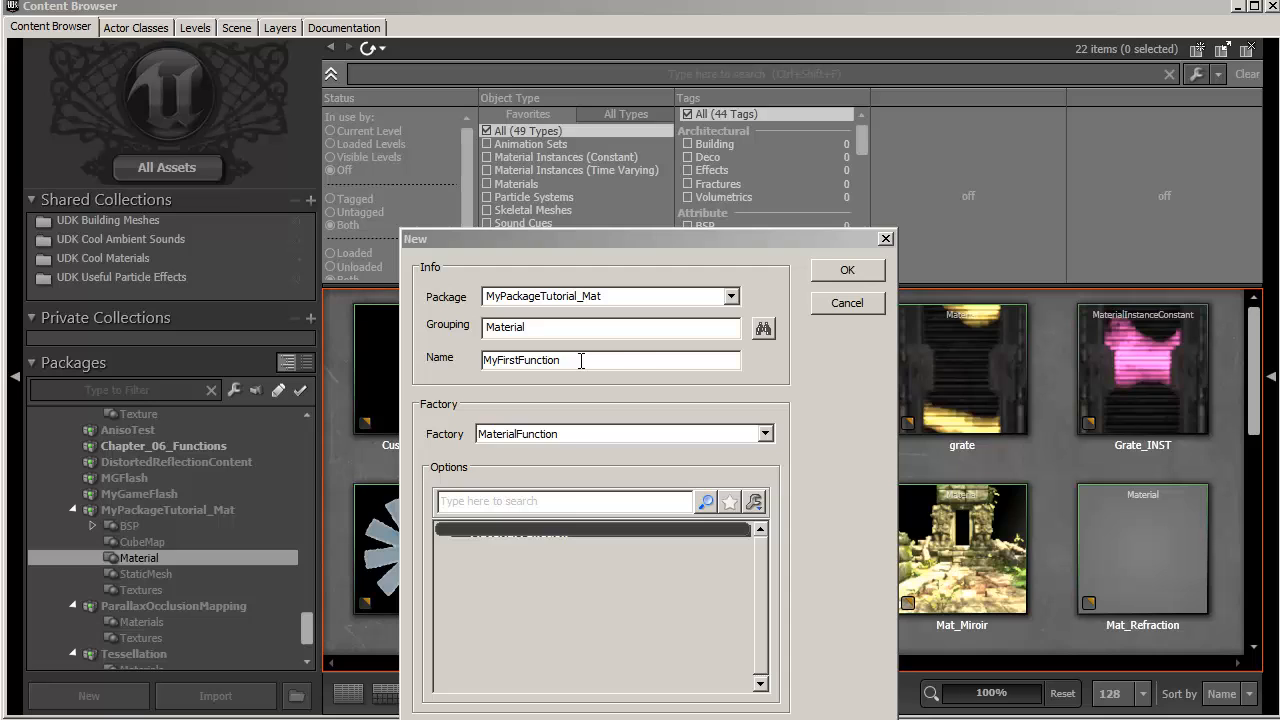
pyautogui.click(866, 272)
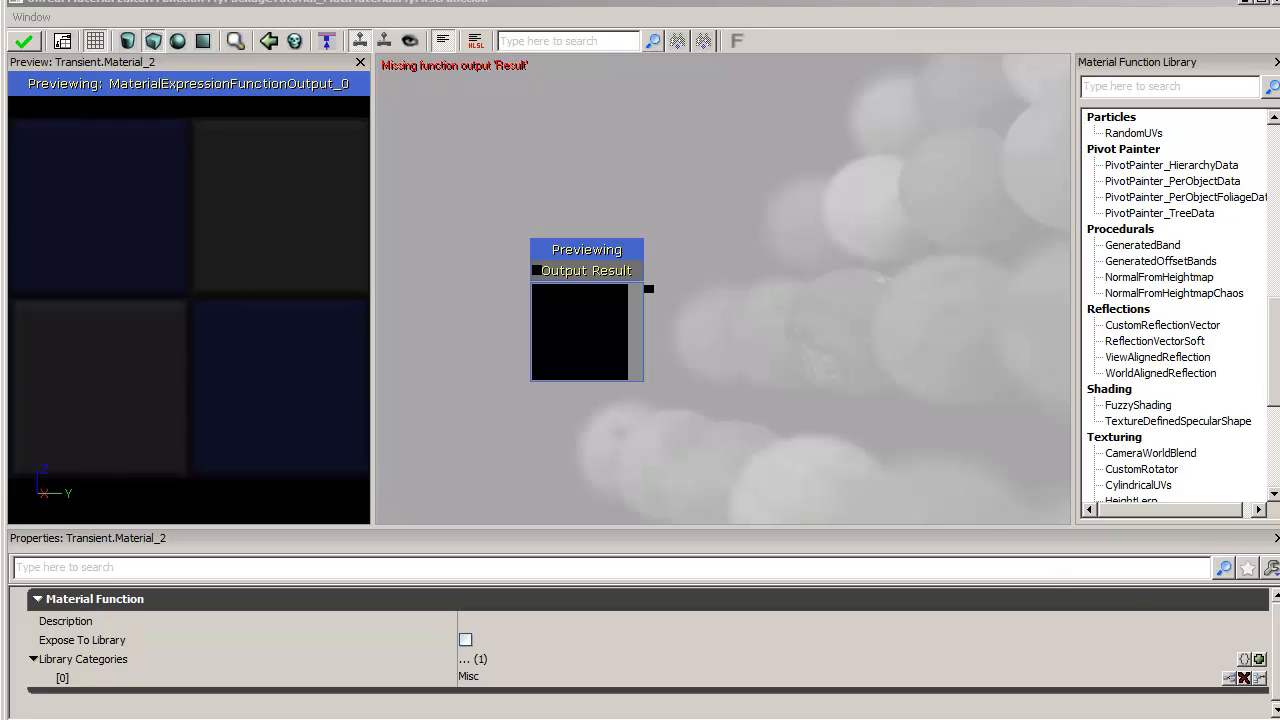
# Add a FunctionInput node of type Vector3 to the graph and name the input BaseColor.
pyautogui.rightClick(732, 91)
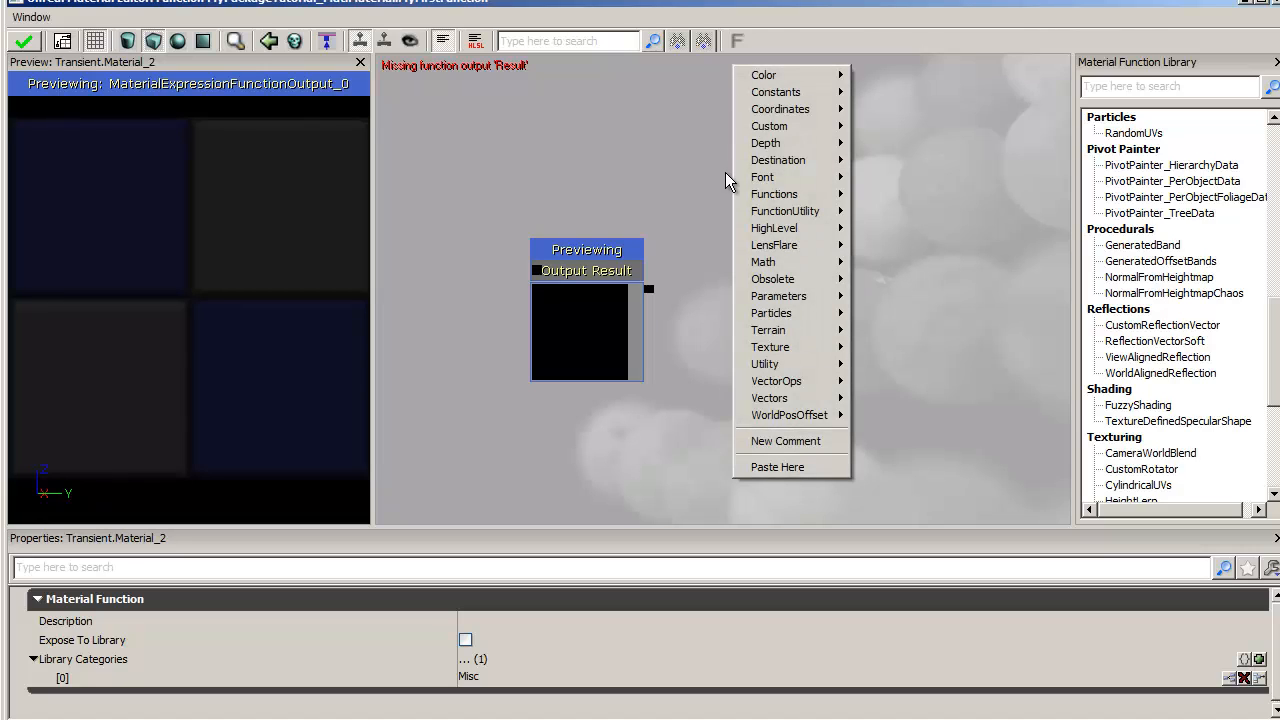
pyautogui.moveTo(790, 194)
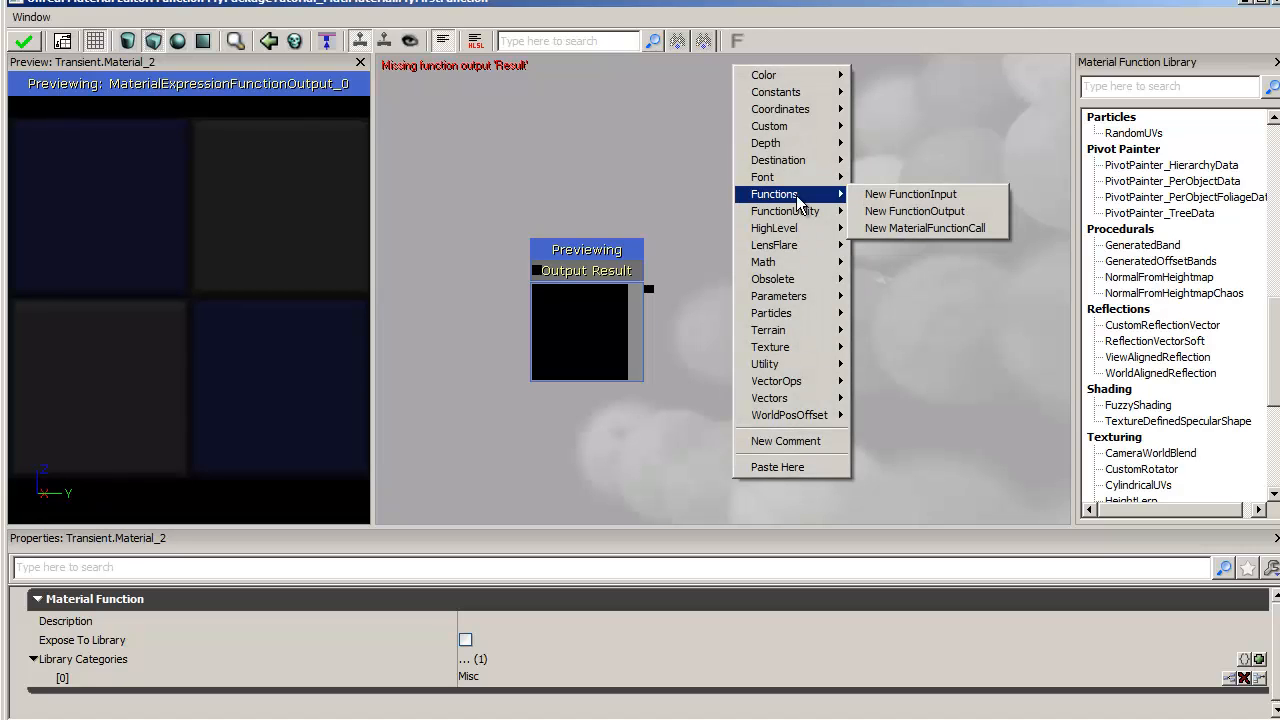
pyautogui.click(958, 194)
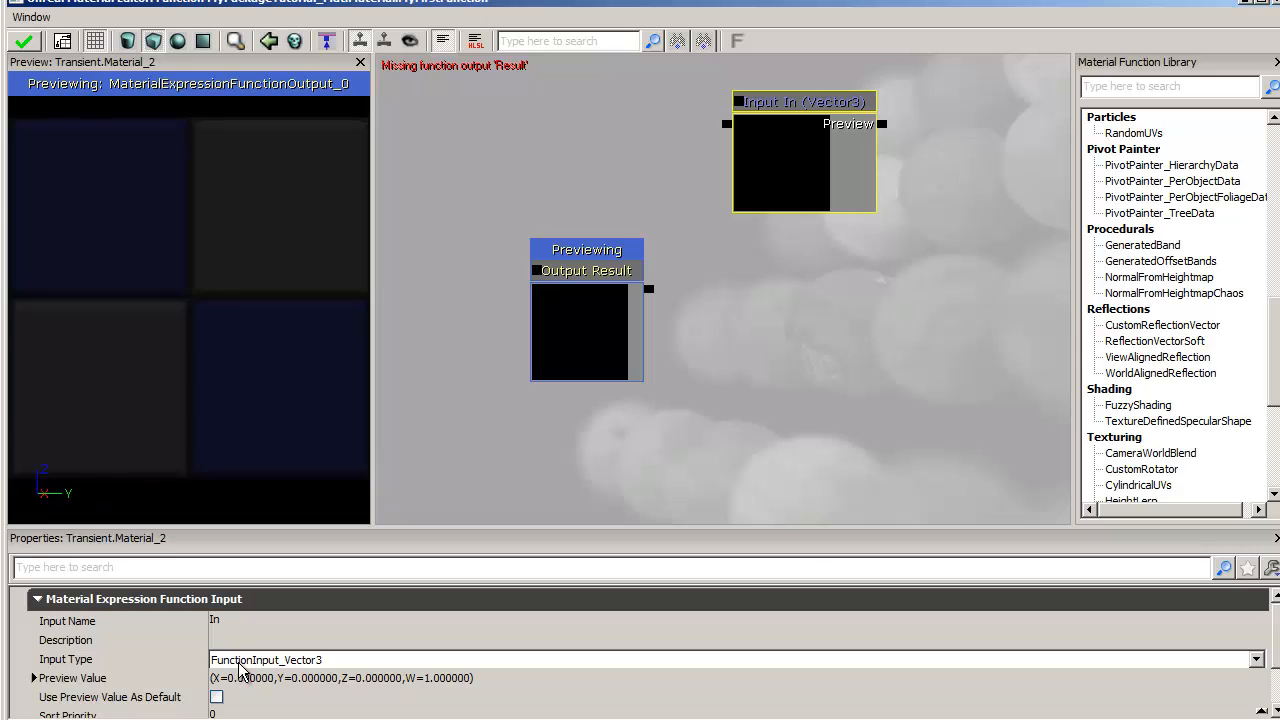
pyautogui.click(1256, 660)
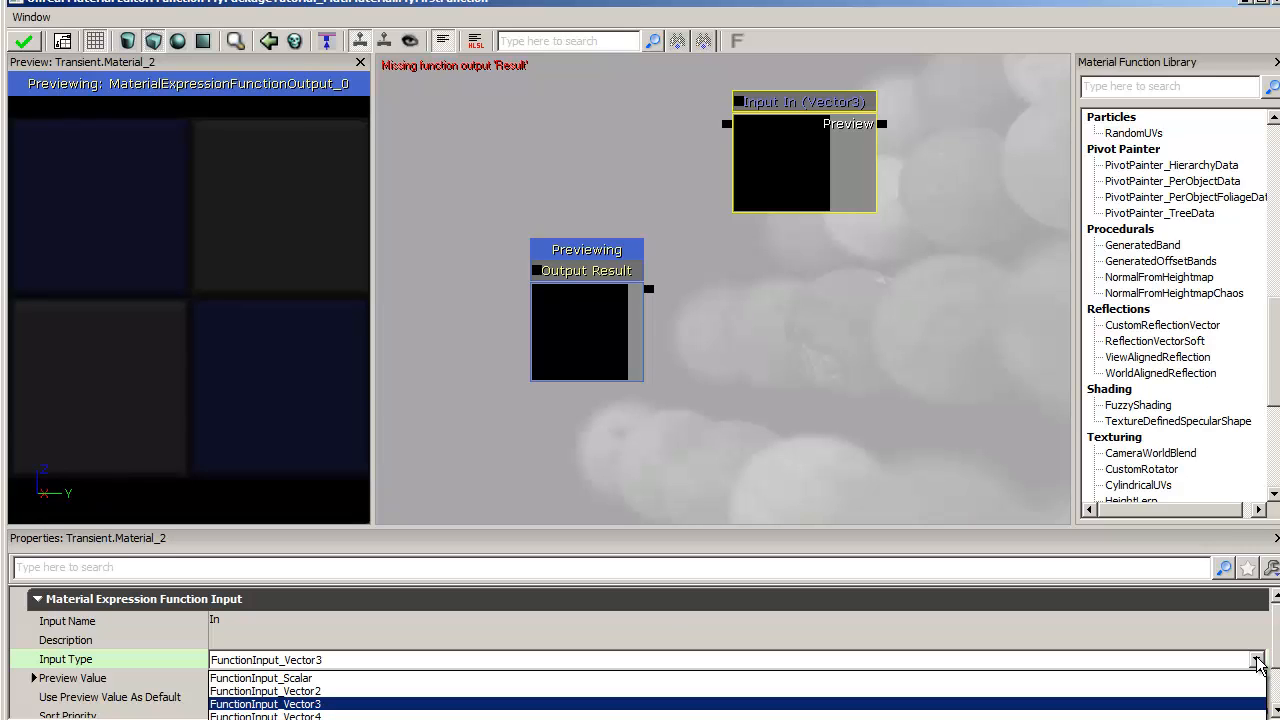
pyautogui.click(1257, 663)
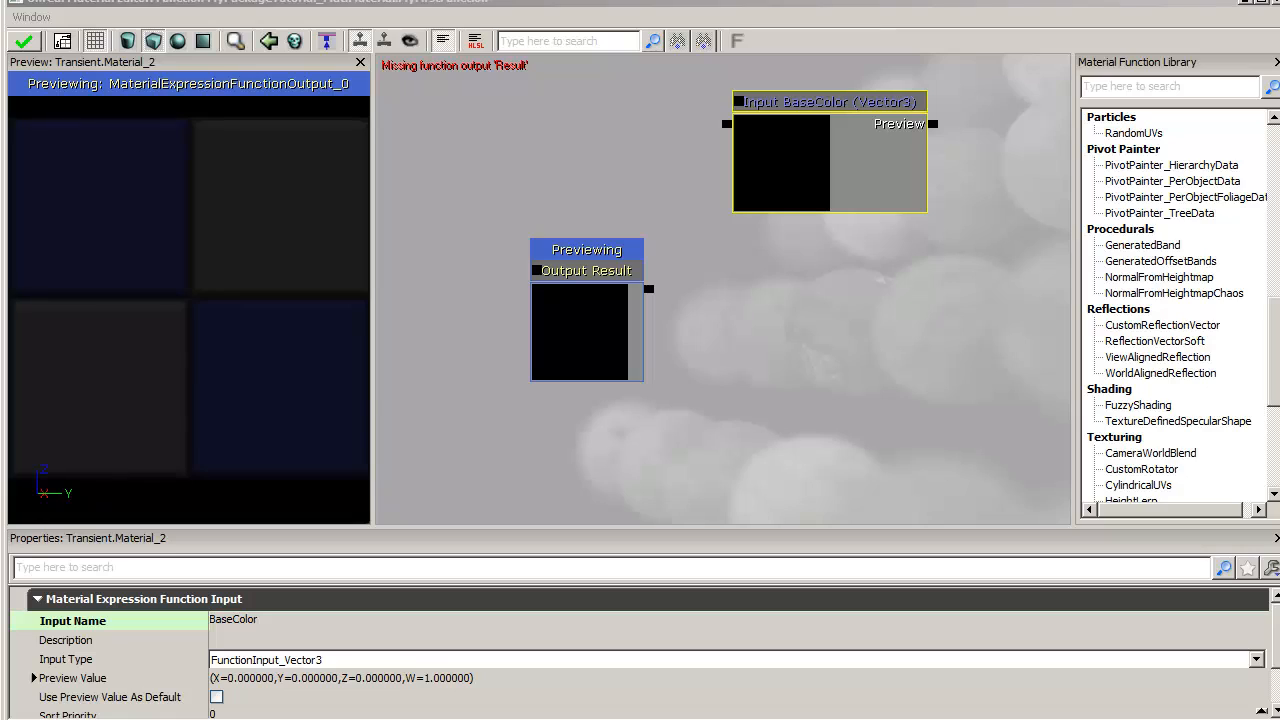
pyautogui.click(270, 622)
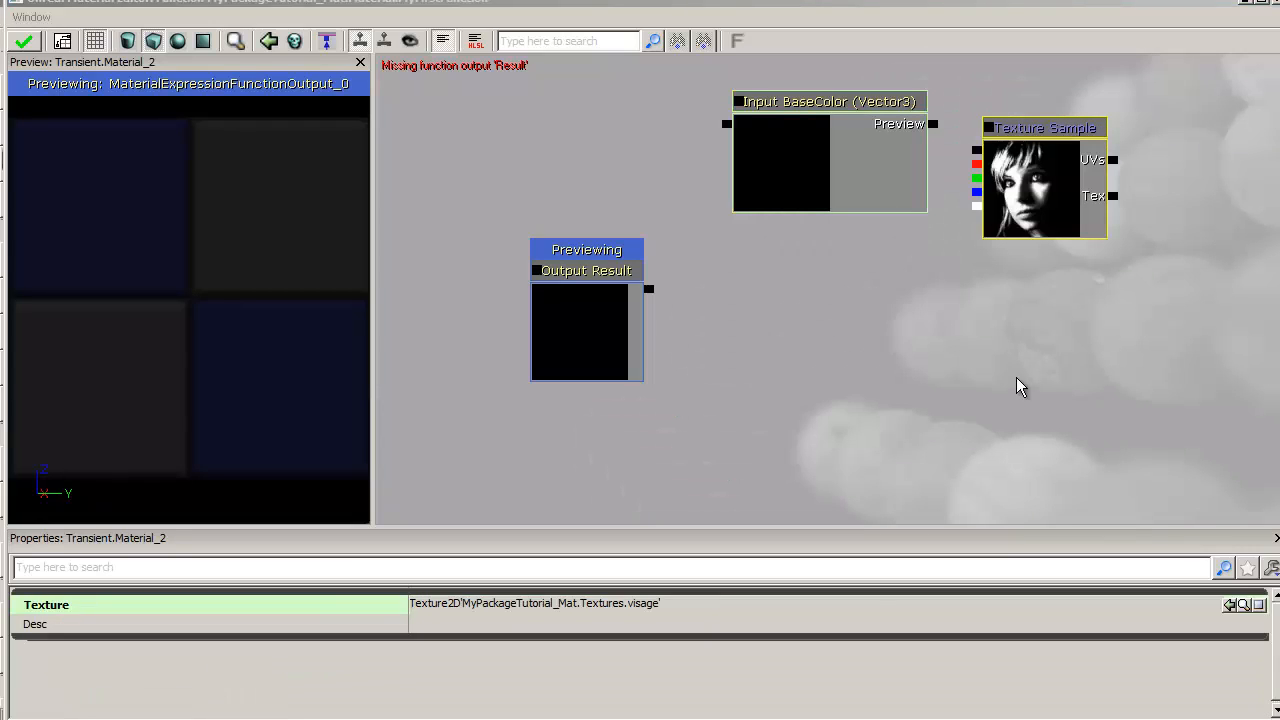
# Add a Texture Sample with the visage texture, wire its colour output to BaseColor's Preview, and enable the input's real-time preview.
pyautogui.click(1059, 180)
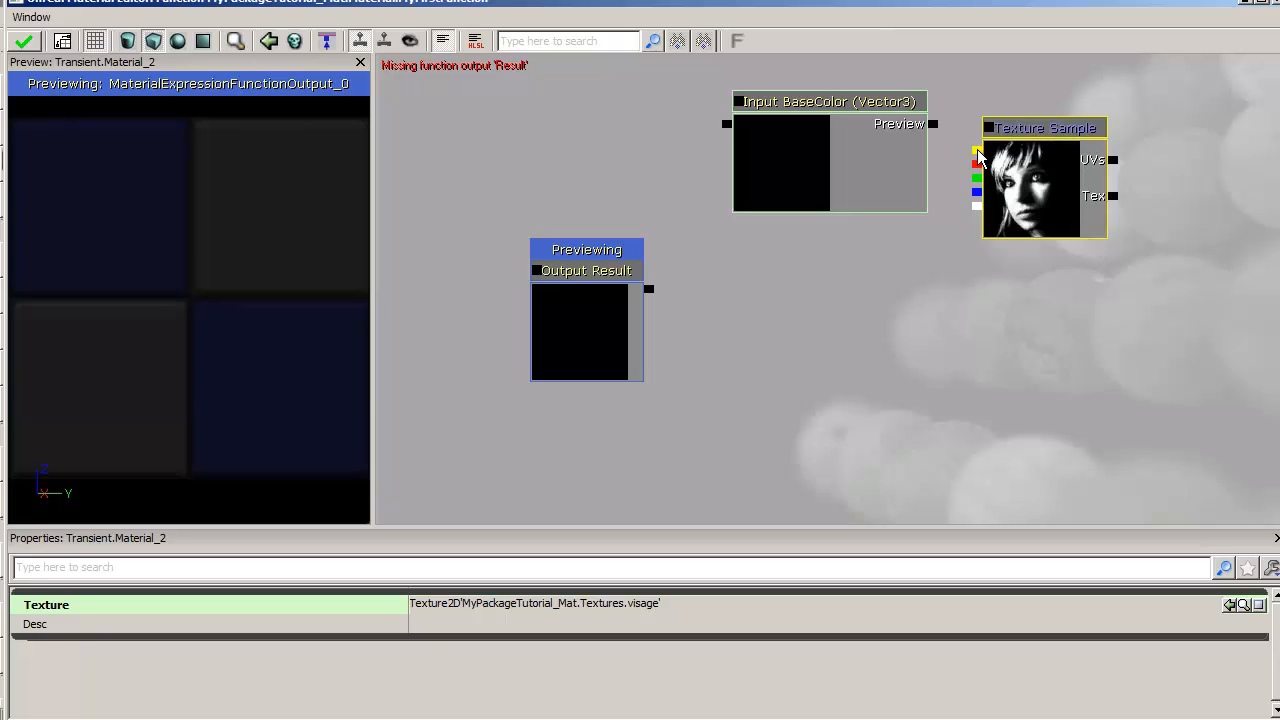
pyautogui.moveTo(977, 150); pyautogui.dragTo(931, 122)
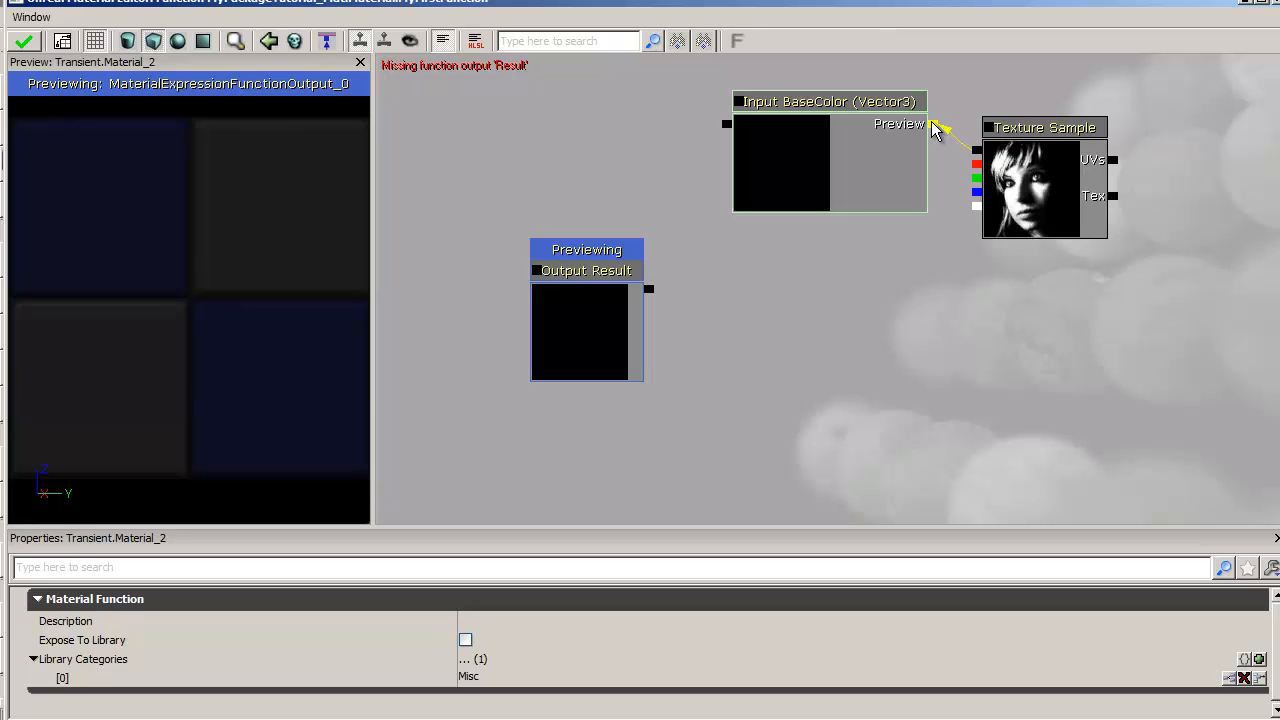
pyautogui.click(742, 102)
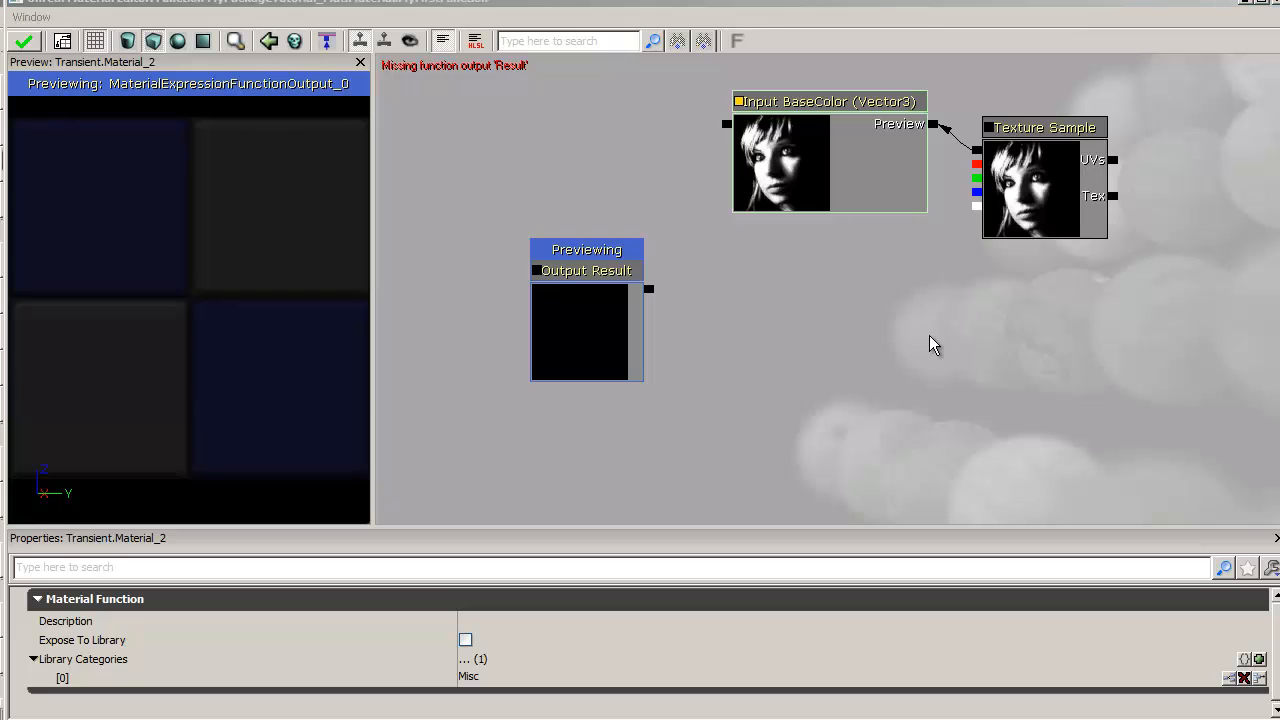
pyautogui.moveTo(727, 126); pyautogui.dragTo(648, 290)
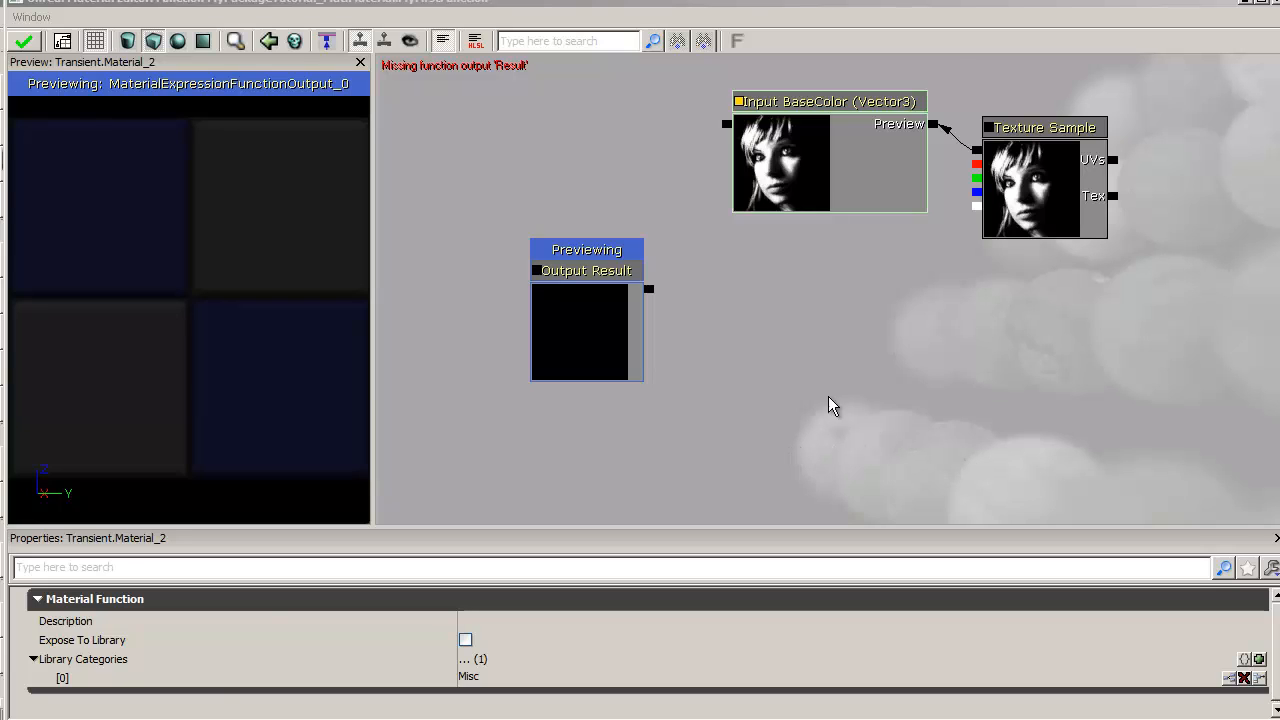
# Duplicate the BaseColor input, place the copy below the original, and name it LayerColor.
pyautogui.click(801, 192)
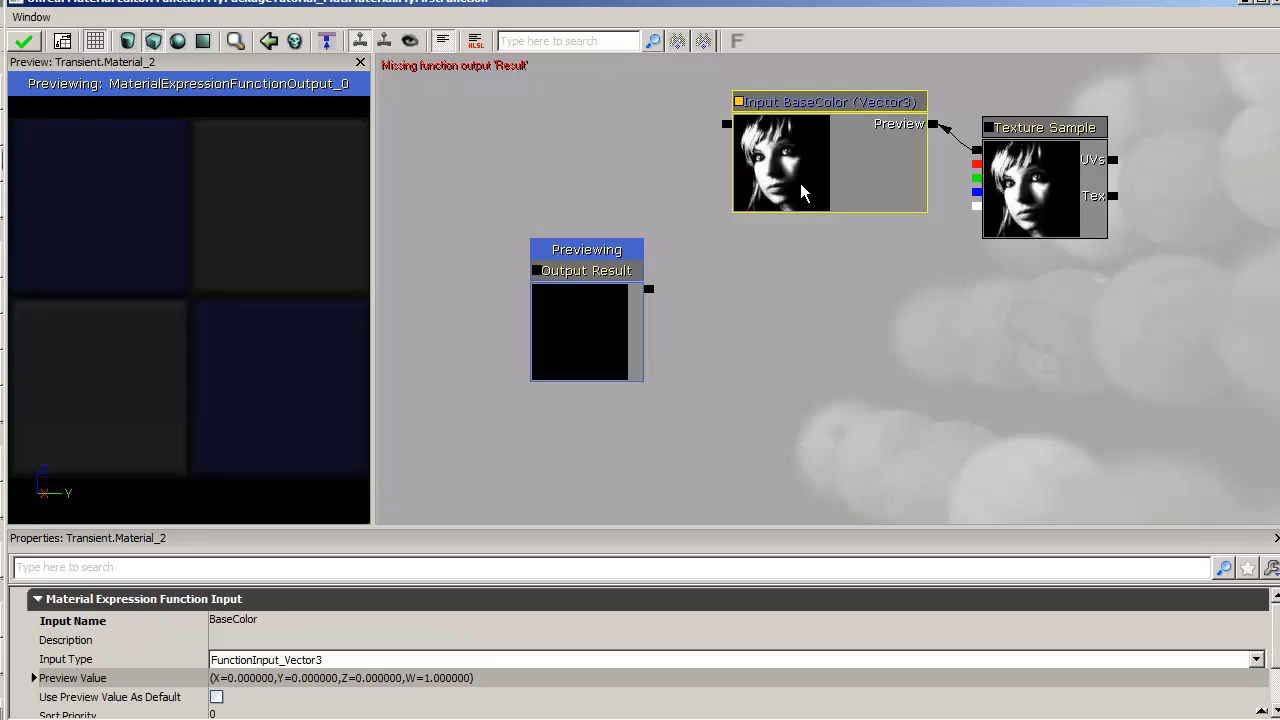
pyautogui.hotkey('ctrl', 'w')
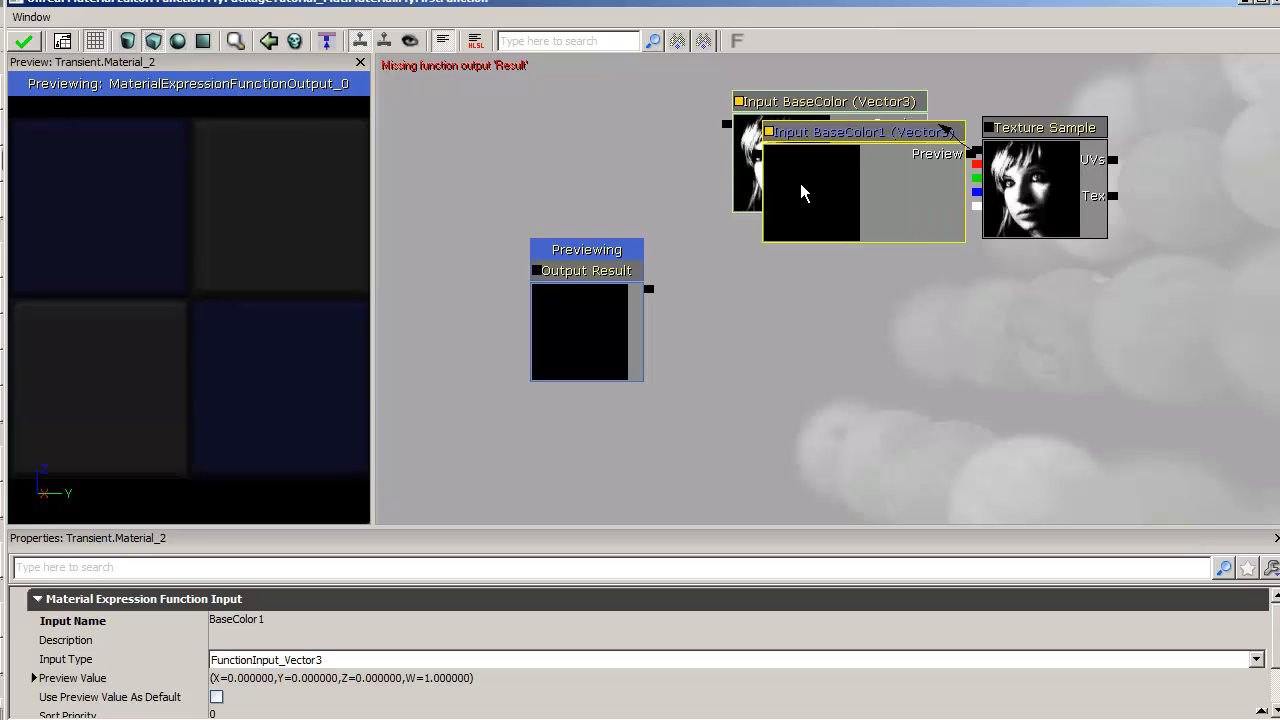
pyautogui.moveTo(842, 190); pyautogui.dragTo(877, 387)
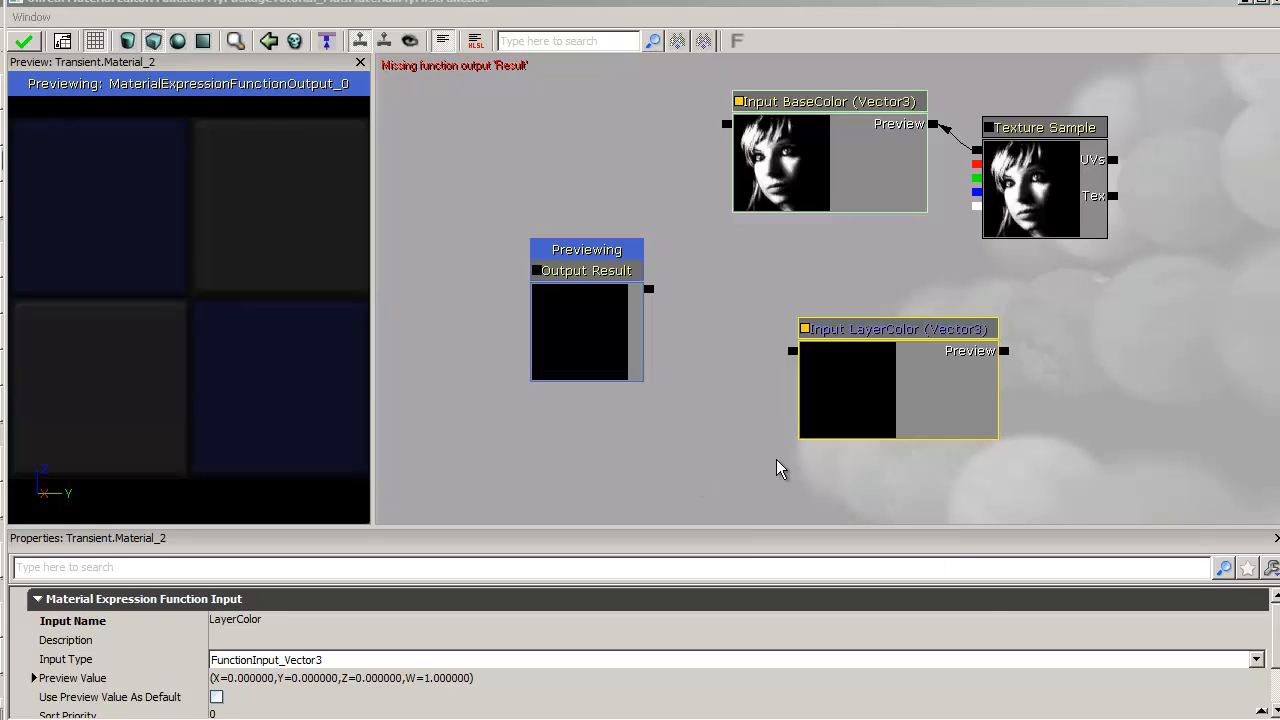
pyautogui.click(853, 387)
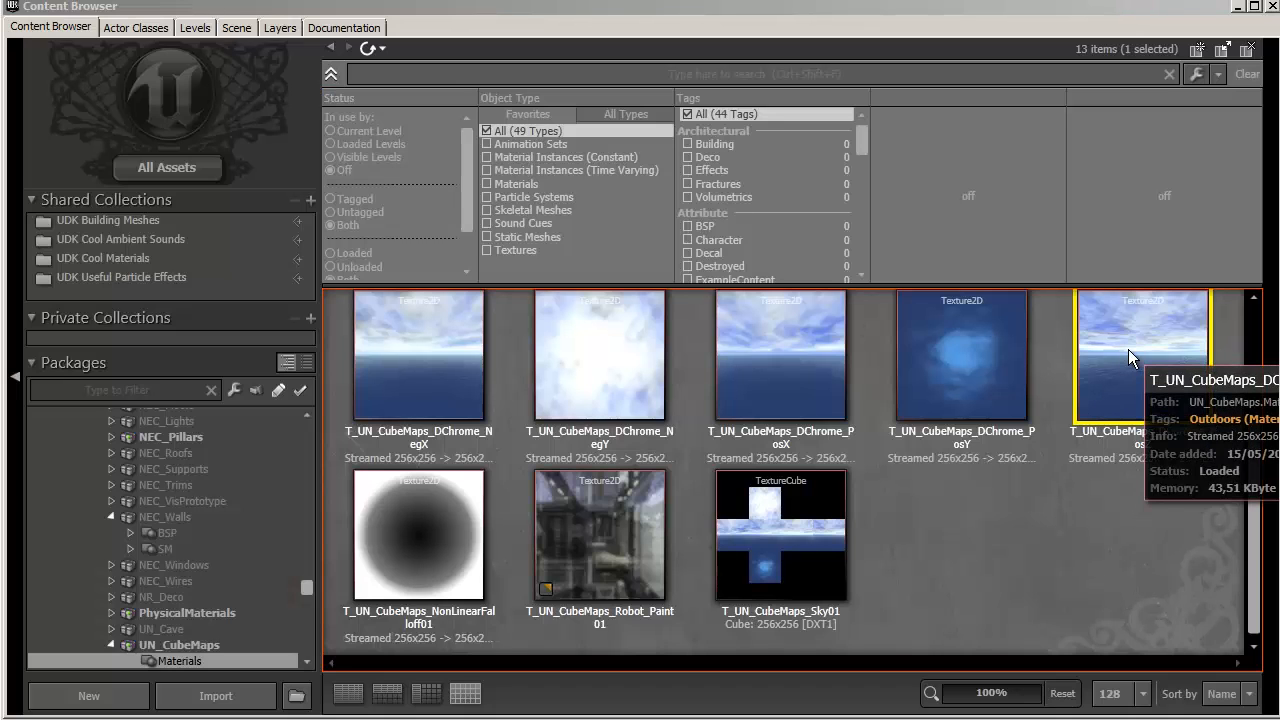
# Add a Texture Sample using the T_UN_CubeMaps_DChrome_PosZ sky texture and wire its colour output to LayerColor's Preview.
pyautogui.click(1238, 7)
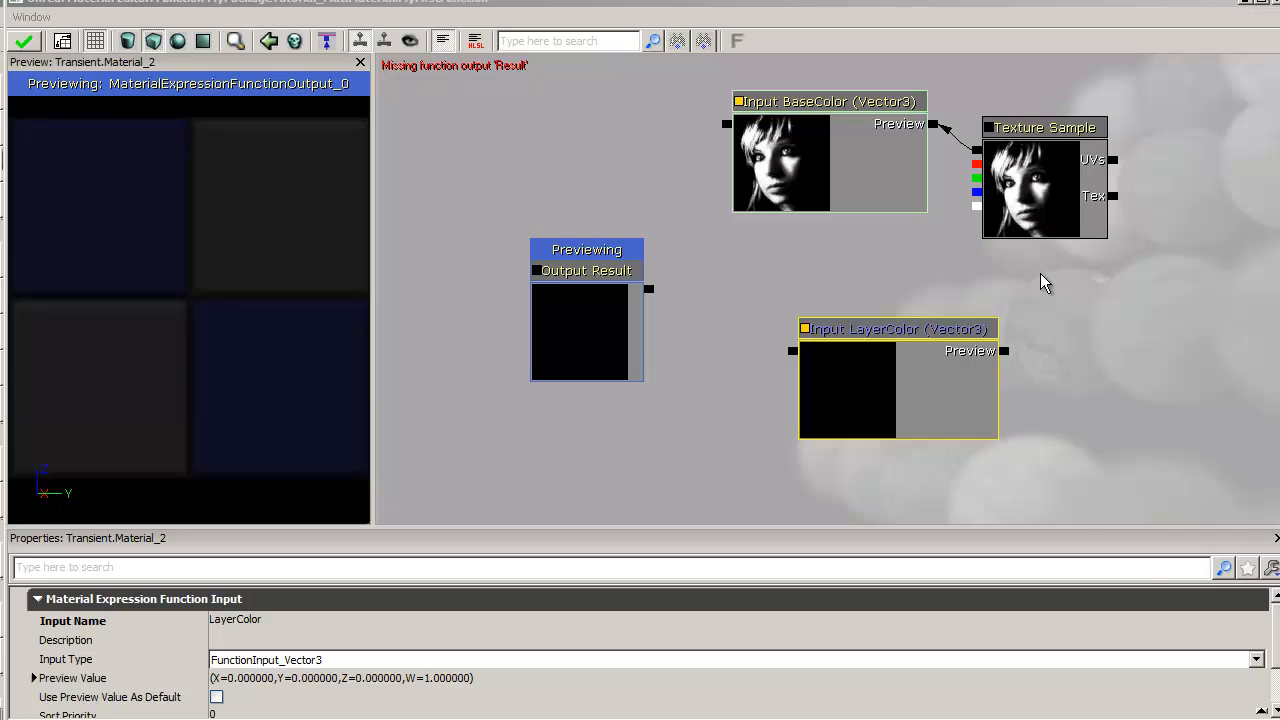
pyautogui.rightClick(1043, 276)
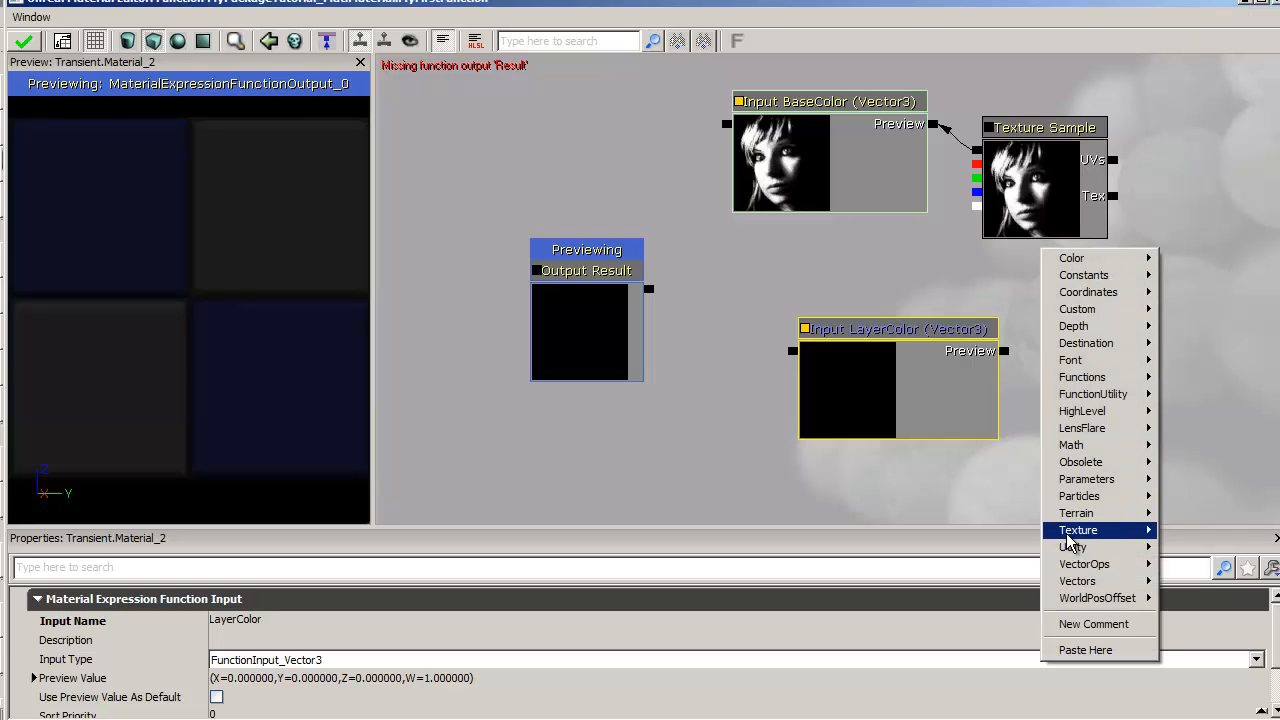
pyautogui.moveTo(1072, 533)
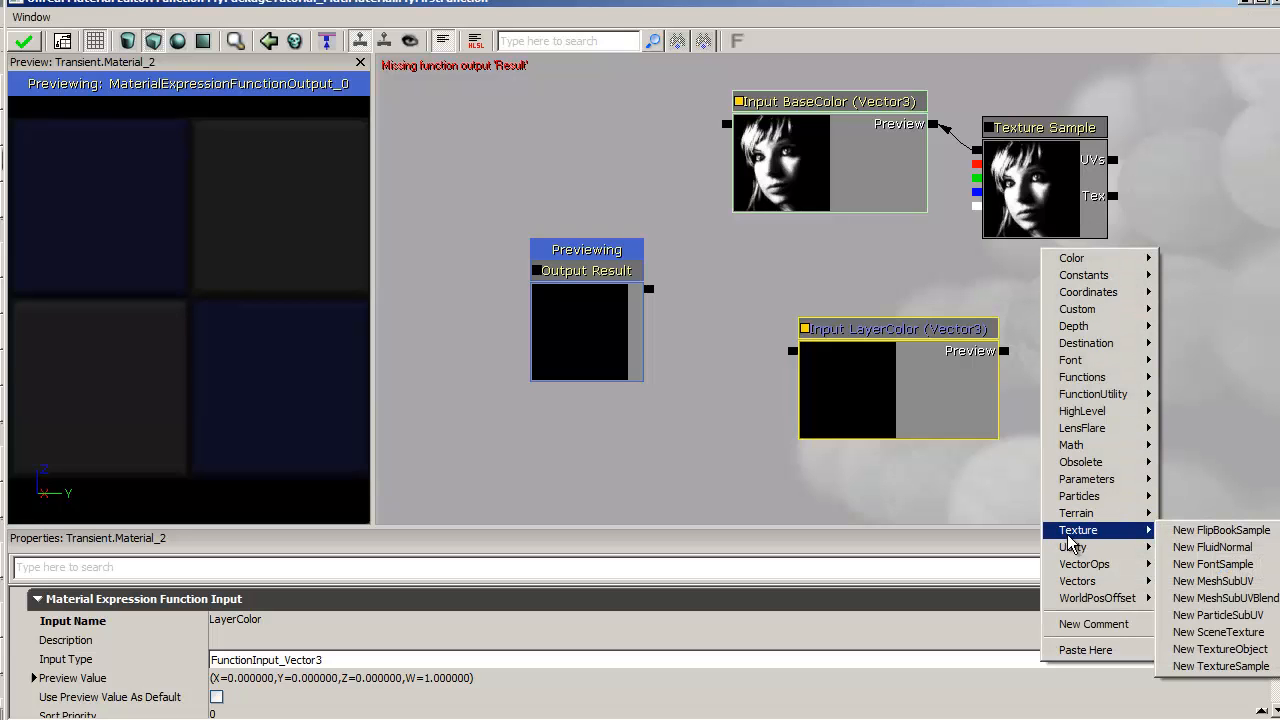
pyautogui.click(1219, 668)
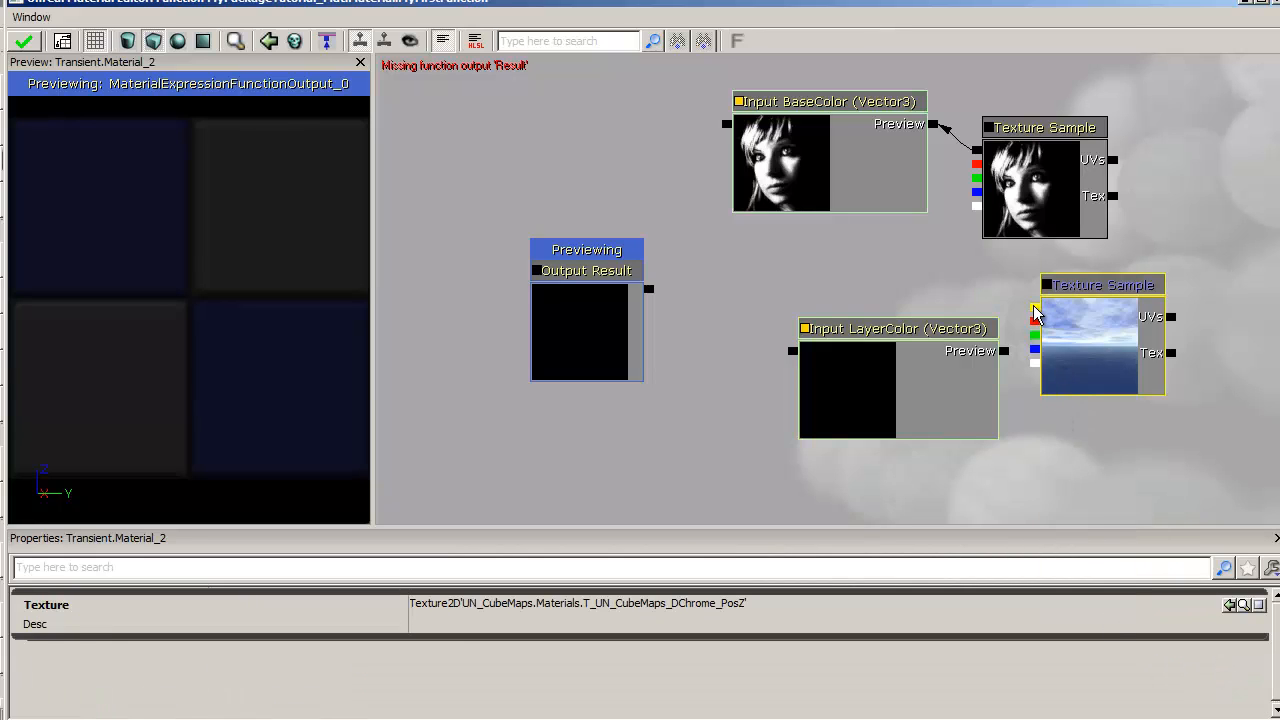
pyautogui.moveTo(1034, 307); pyautogui.dragTo(1007, 360)
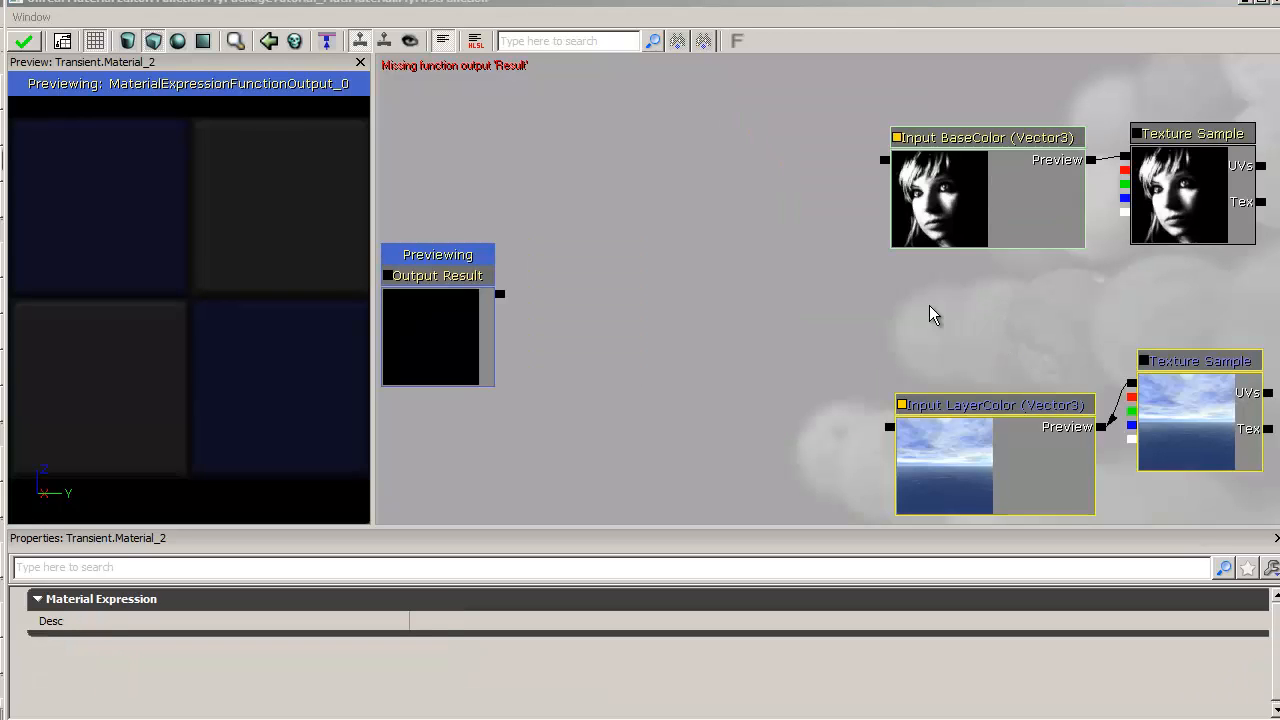
# Add a OneMinus (1-x) node beside the BaseColor input and connect BaseColor's output to its input.
pyautogui.click(908, 193)
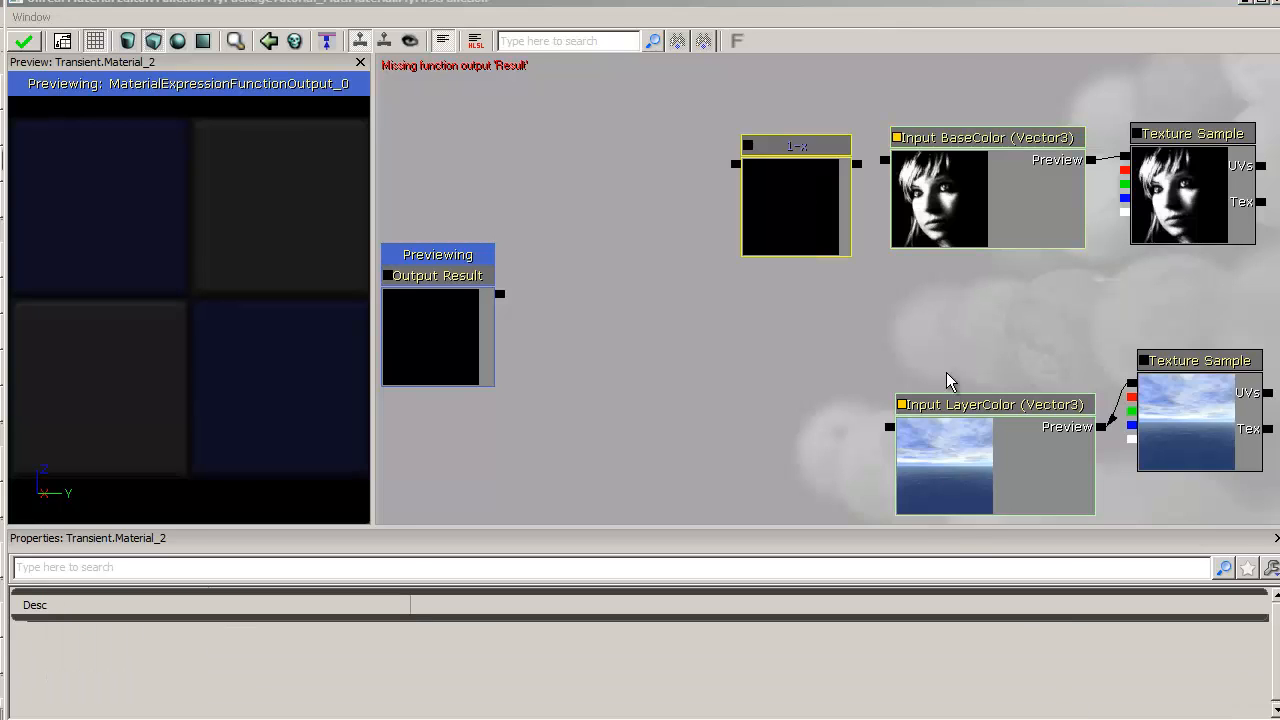
pyautogui.click(868, 175)
pyautogui.moveTo(868, 175); pyautogui.dragTo(857, 163)
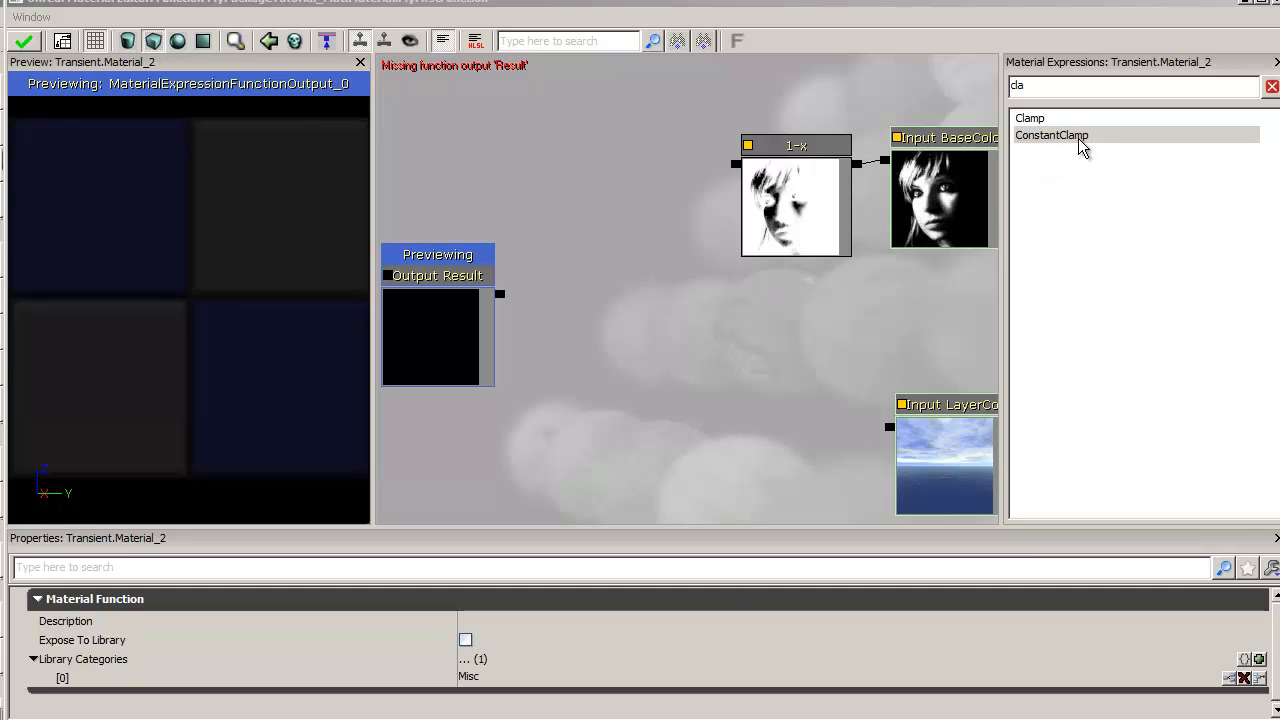
# Add a ConstantClamp node fed by the 1-x node and set its Max to 0.5.
pyautogui.moveTo(1080, 138); pyautogui.dragTo(595, 160)
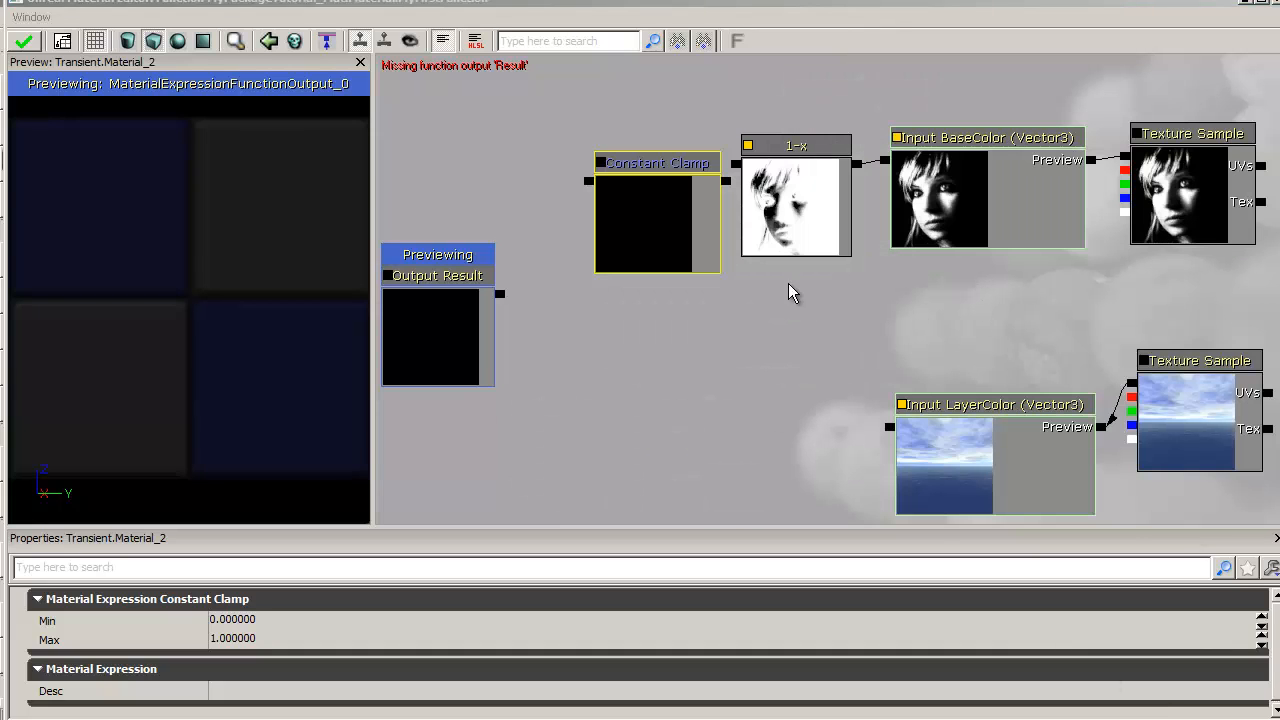
pyautogui.click(731, 189)
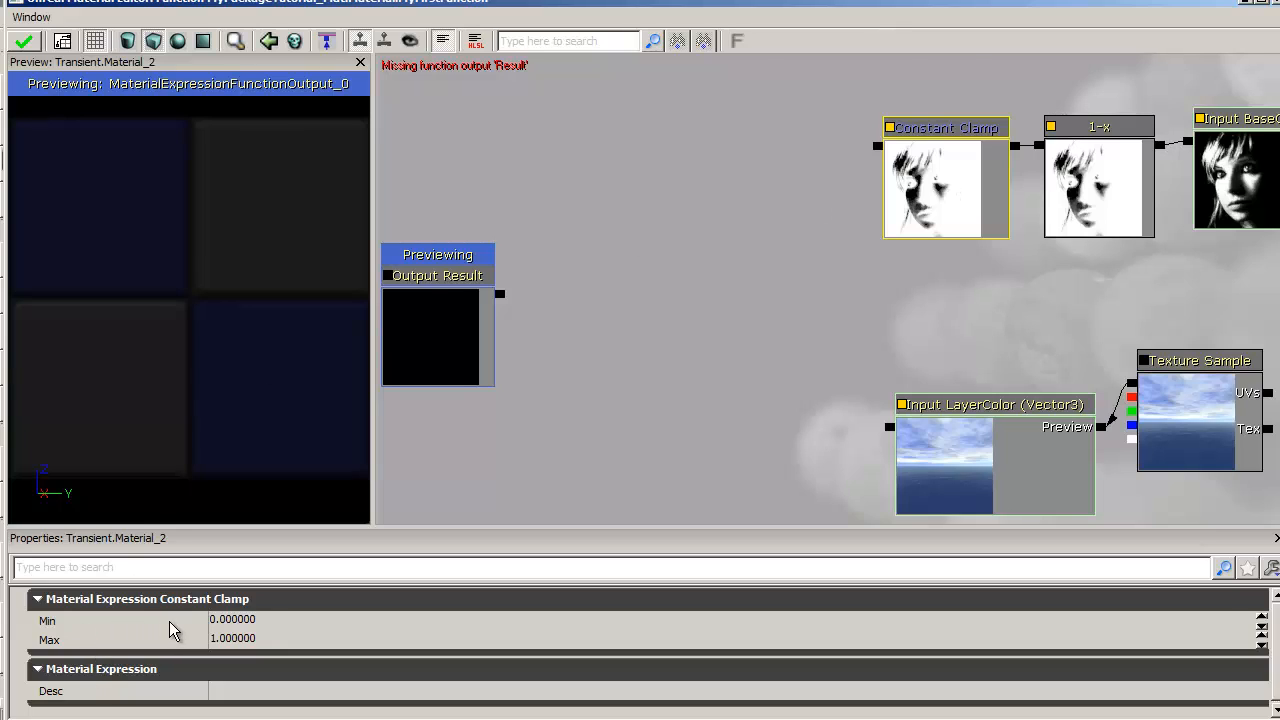
pyautogui.click(279, 641)
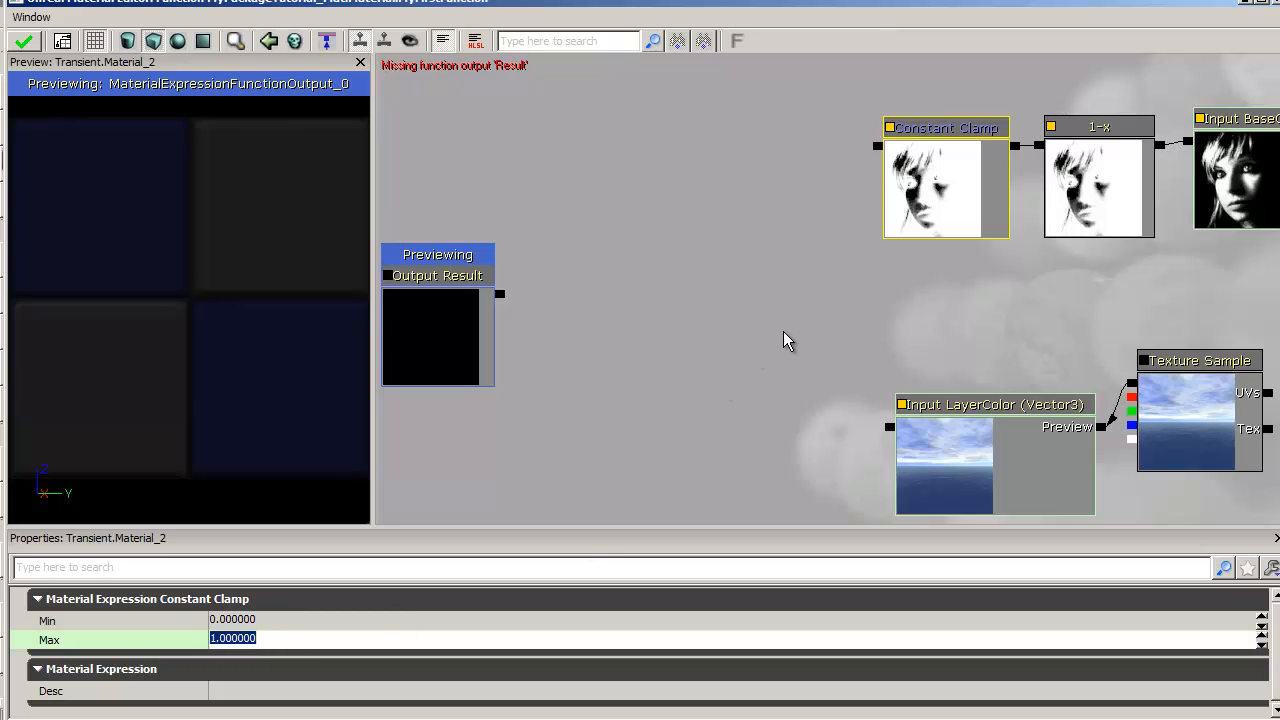
pyautogui.write('.5')
pyautogui.press('Return')
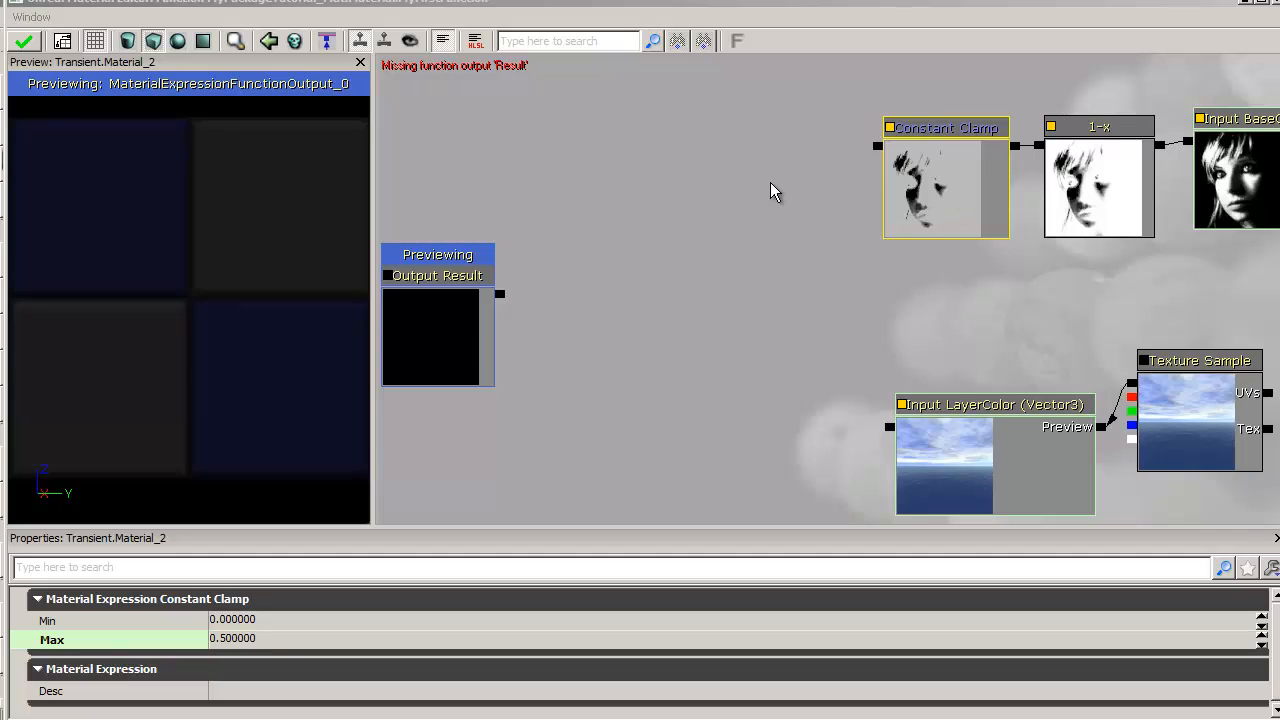
# Add a Multiply node with the Constant Clamp wired to A and the LayerColor input wired to B.
pyautogui.rightClick(676, 161)
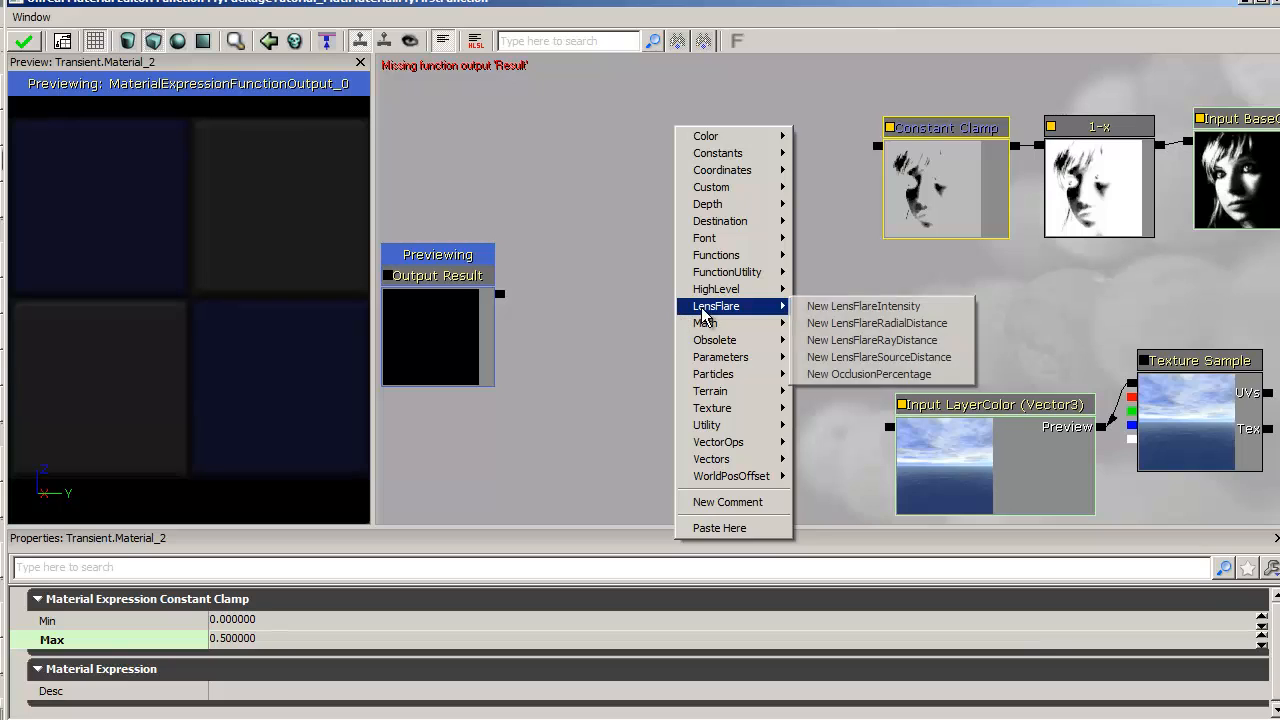
pyautogui.moveTo(766, 332)
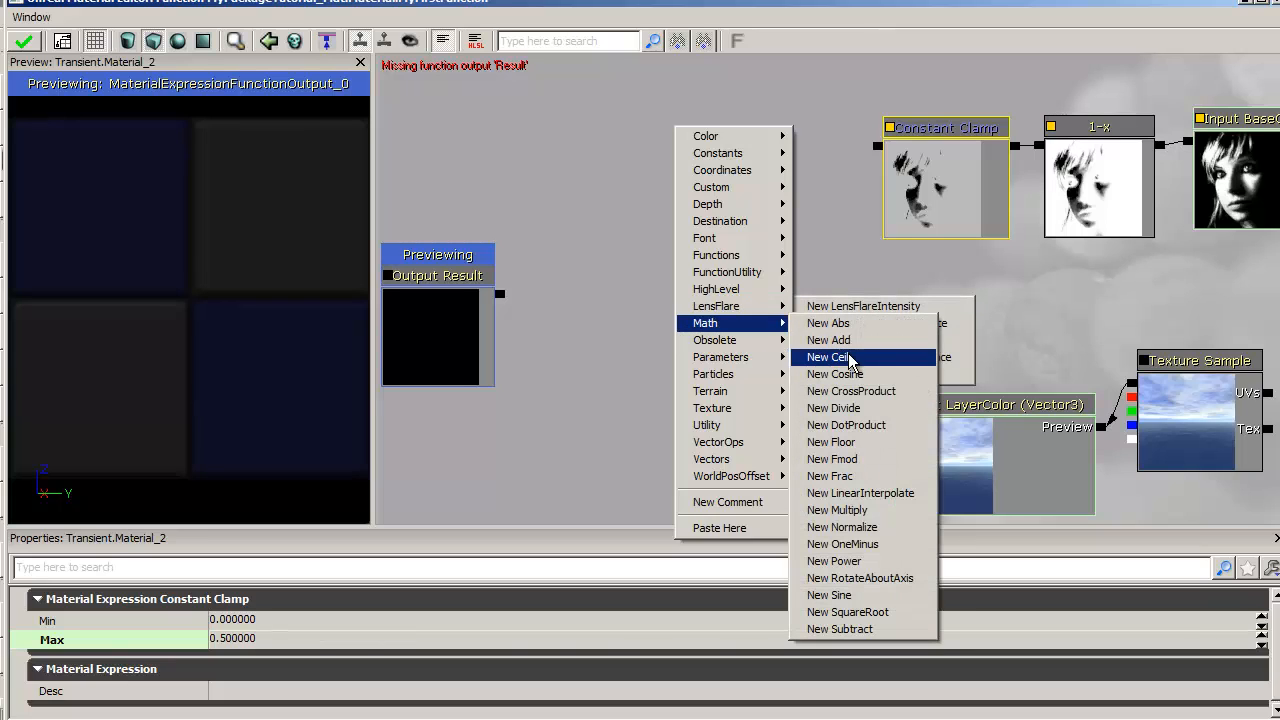
pyautogui.click(842, 510)
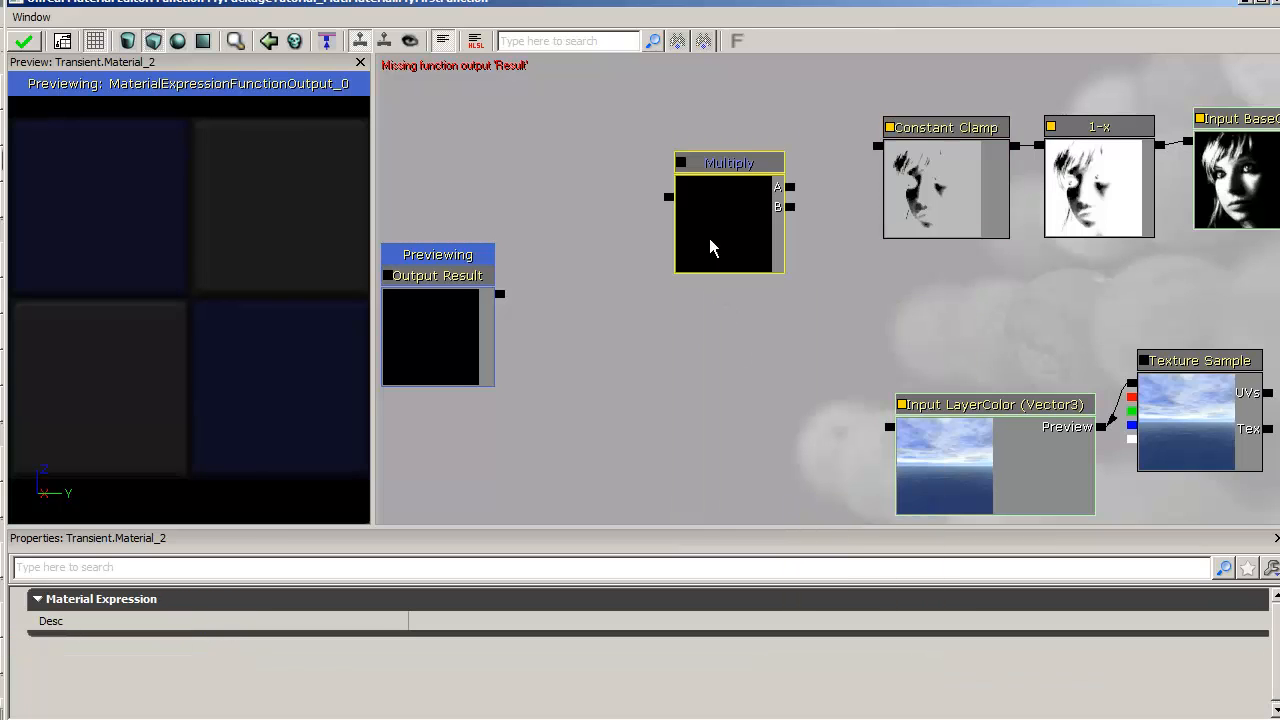
pyautogui.moveTo(728, 262); pyautogui.dragTo(761, 335)
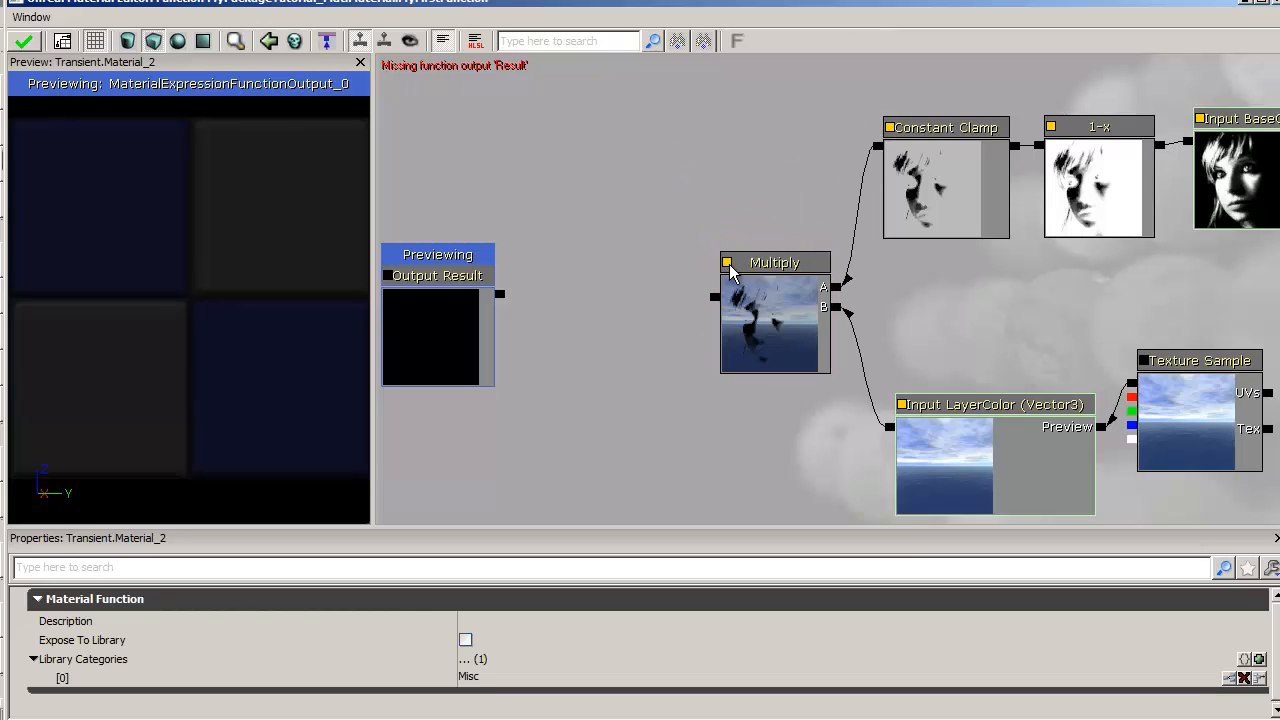
# Preview the Multiply node on the mesh instead of the function output.
pyautogui.click(493, 283)
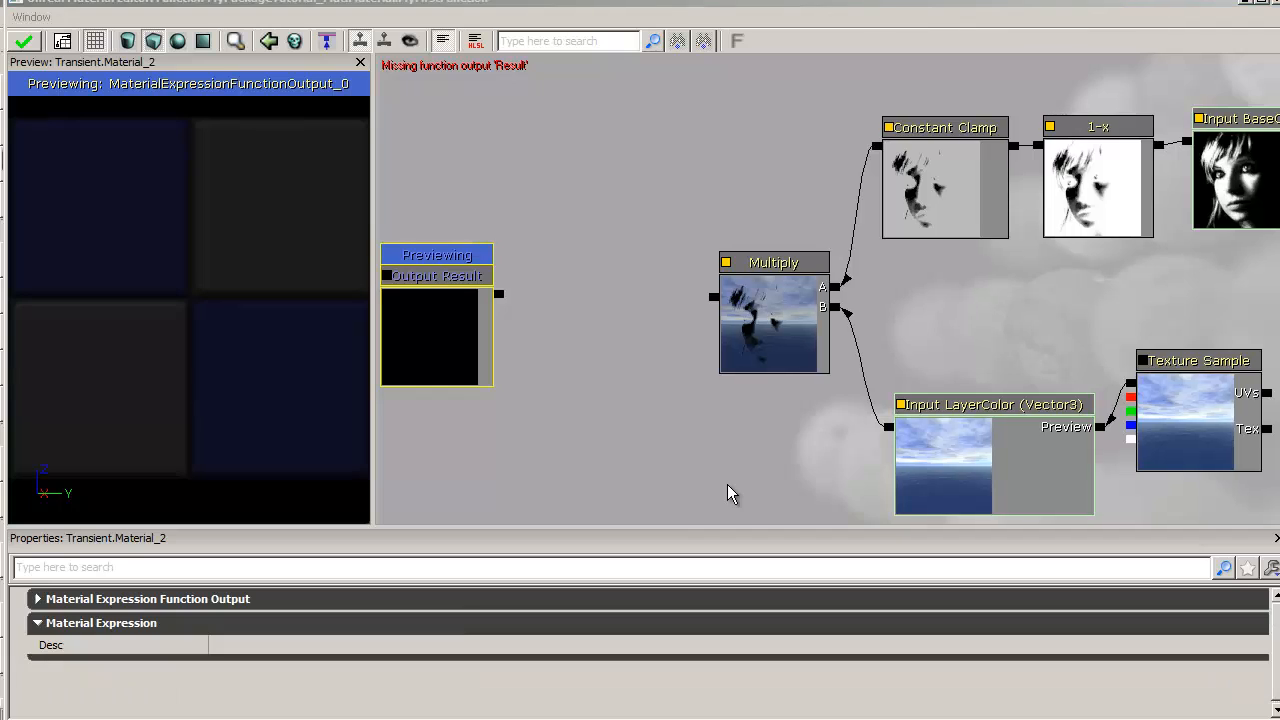
pyautogui.rightClick(765, 317)
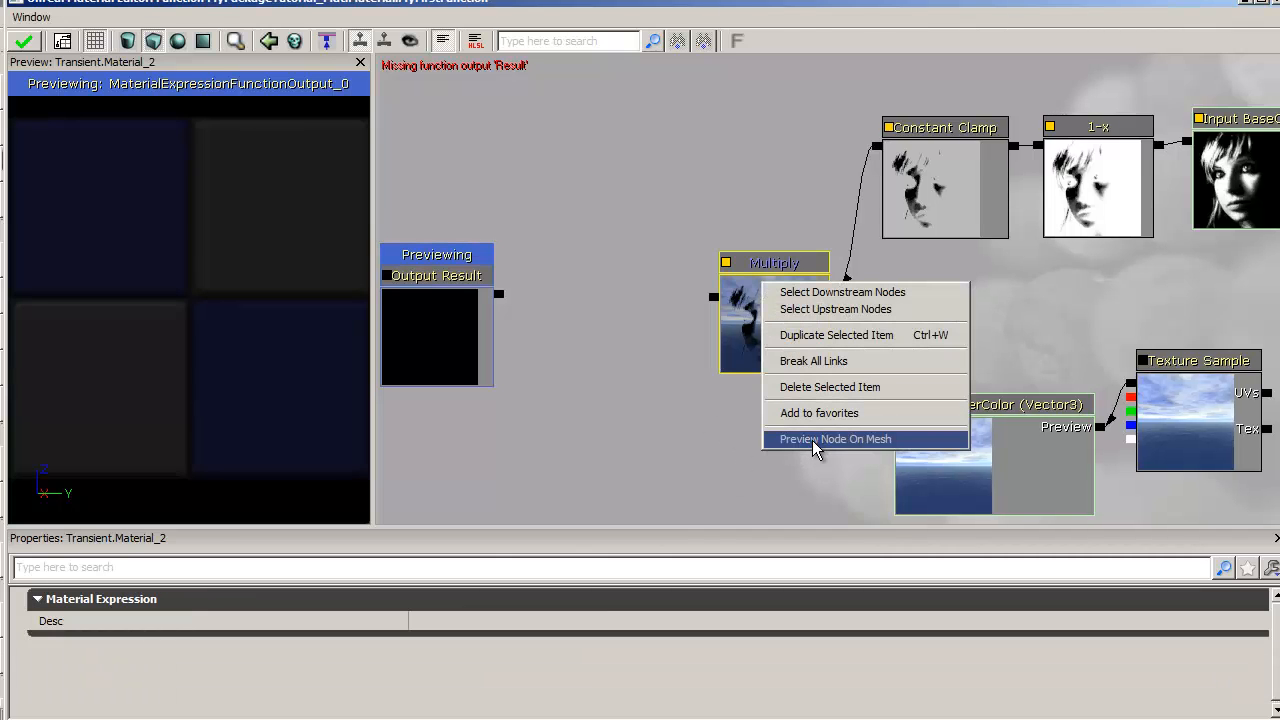
pyautogui.click(812, 440)
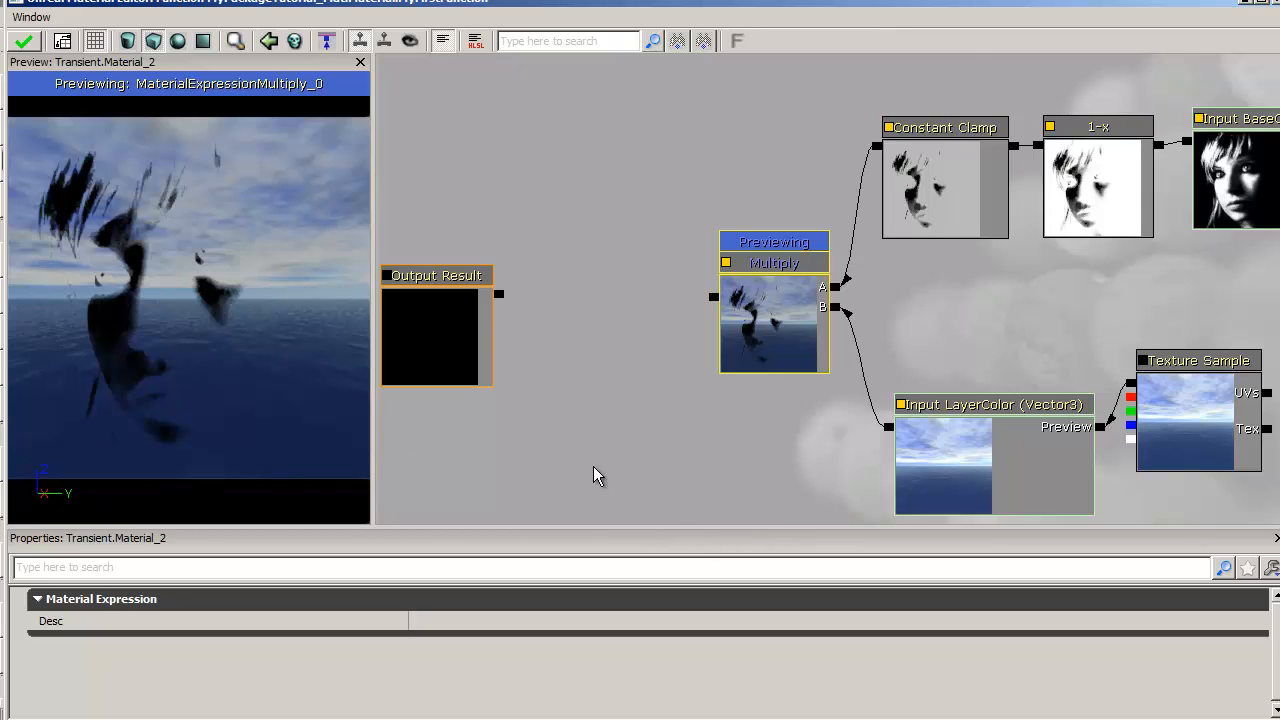
# Create an Add node with BaseColor wired to A and the Multiply node to B, and connect its output to Output Result.
pyautogui.click(548, 156)
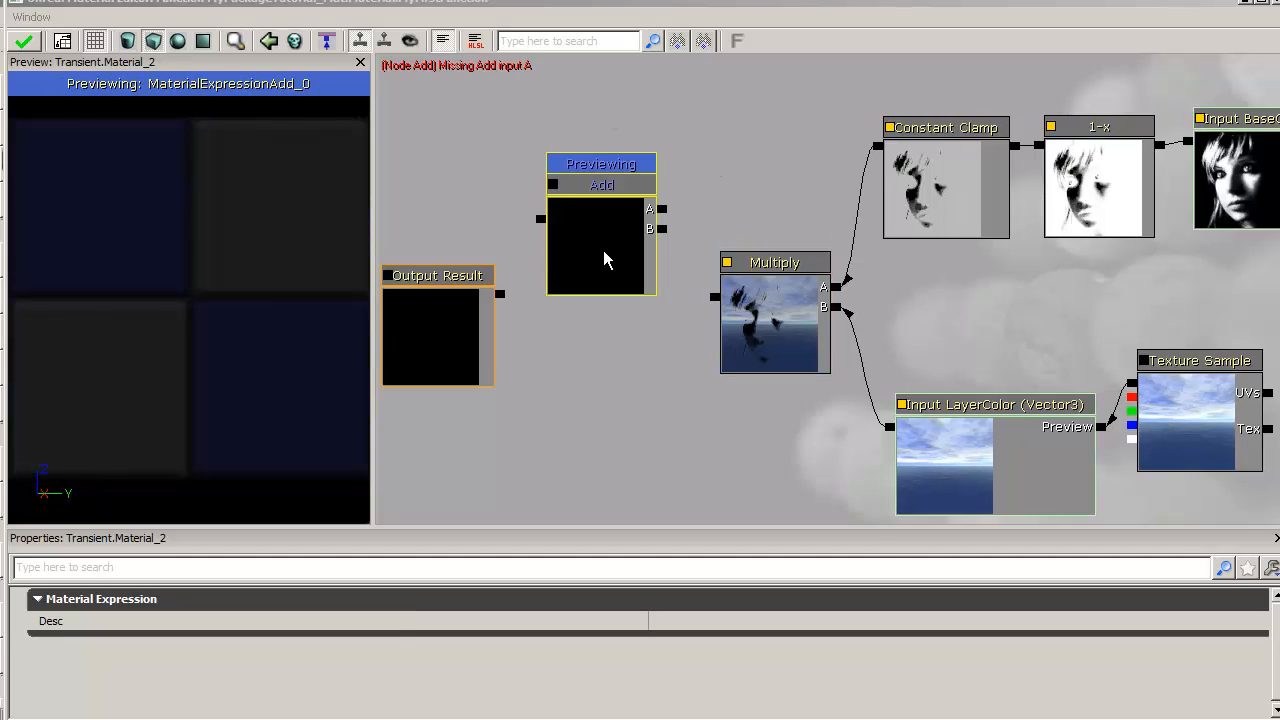
pyautogui.click(713, 298)
pyautogui.moveTo(713, 298); pyautogui.dragTo(661, 229)
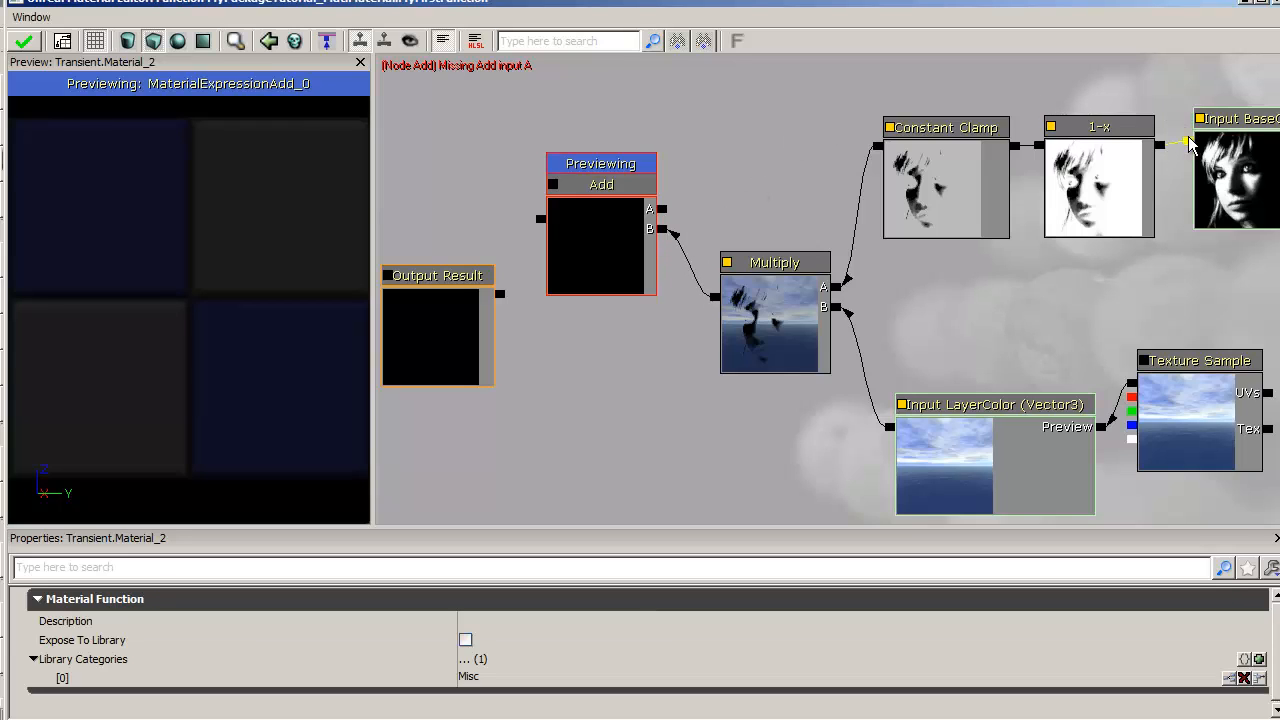
pyautogui.moveTo(1188, 141); pyautogui.dragTo(663, 212)
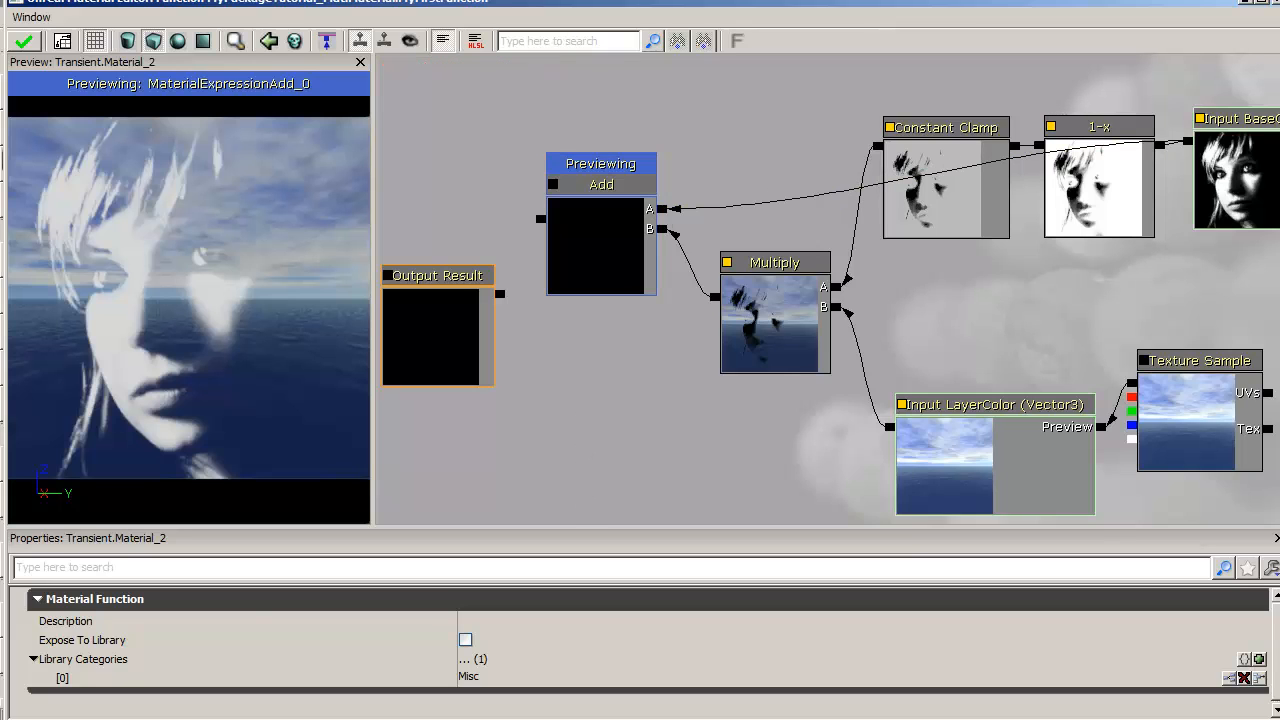
pyautogui.moveTo(541, 218); pyautogui.dragTo(499, 293)
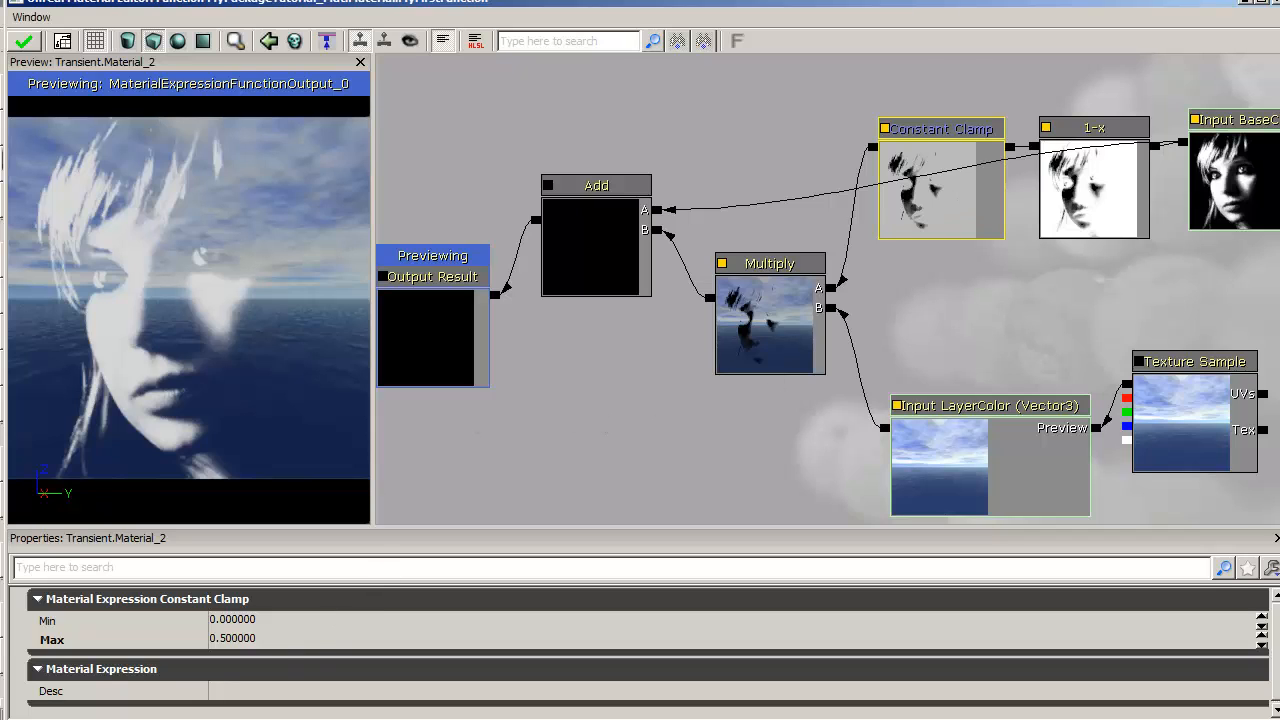
# Try 0.6 as the Constant Clamp's Max, set it to 0.4 instead, and apply the function changes.
pyautogui.click(280, 646)
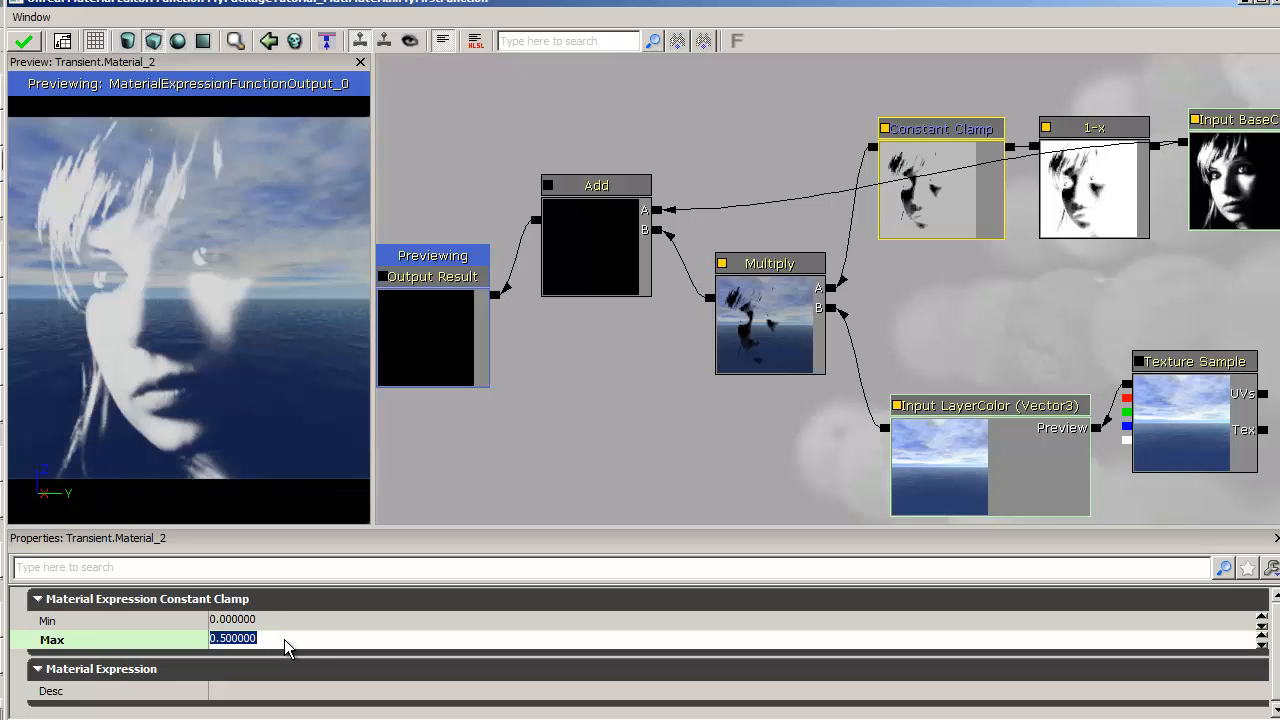
pyautogui.write('.6')
pyautogui.press('Return')
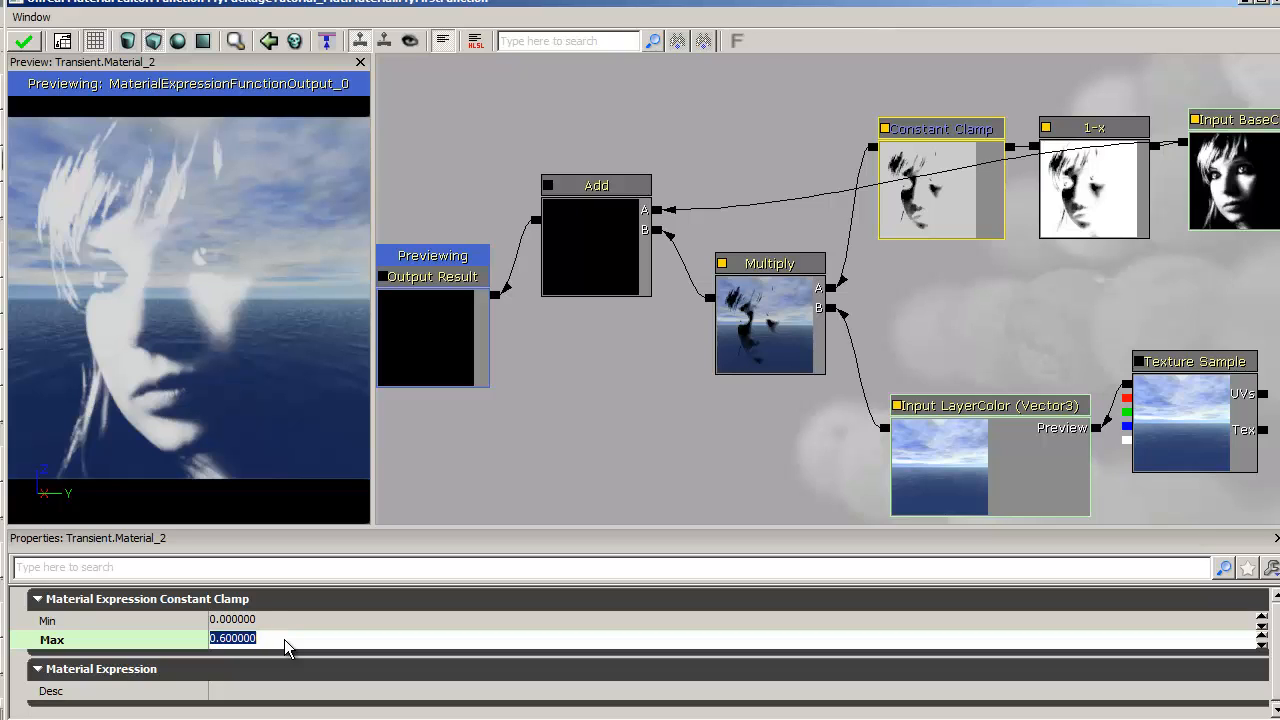
pyautogui.write('.4')
pyautogui.press('Return')
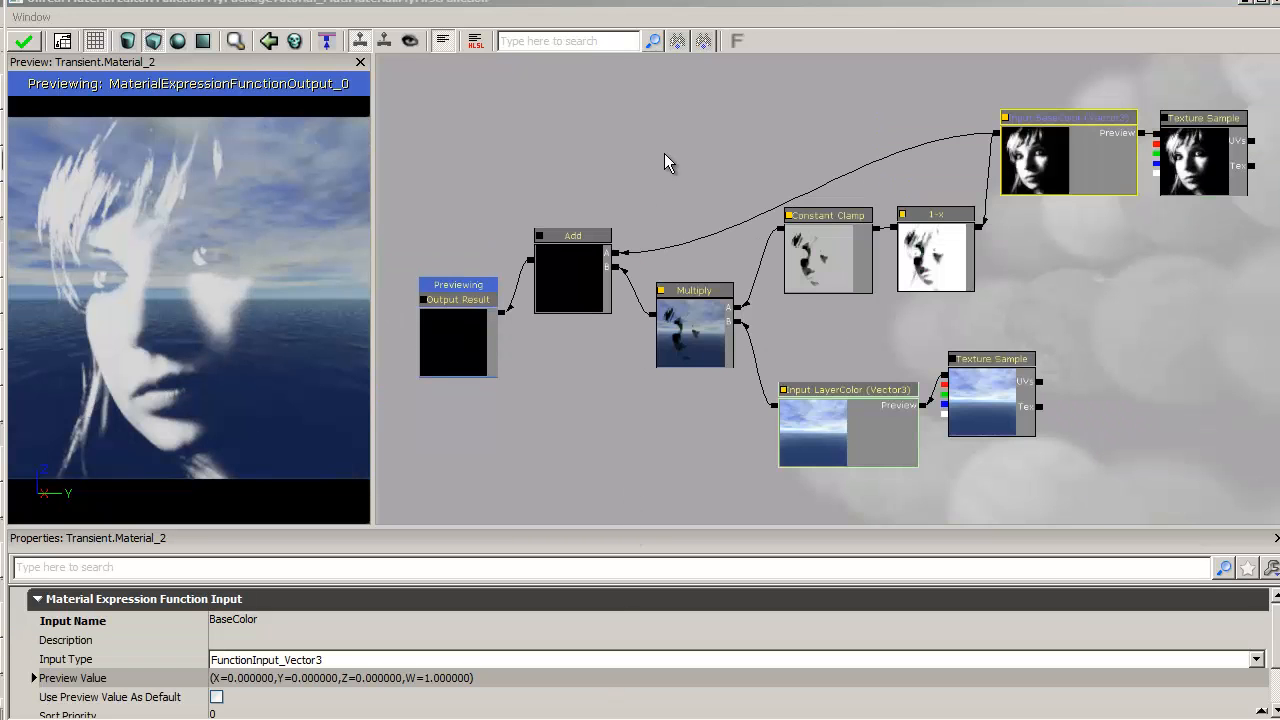
pyautogui.click(34, 48)
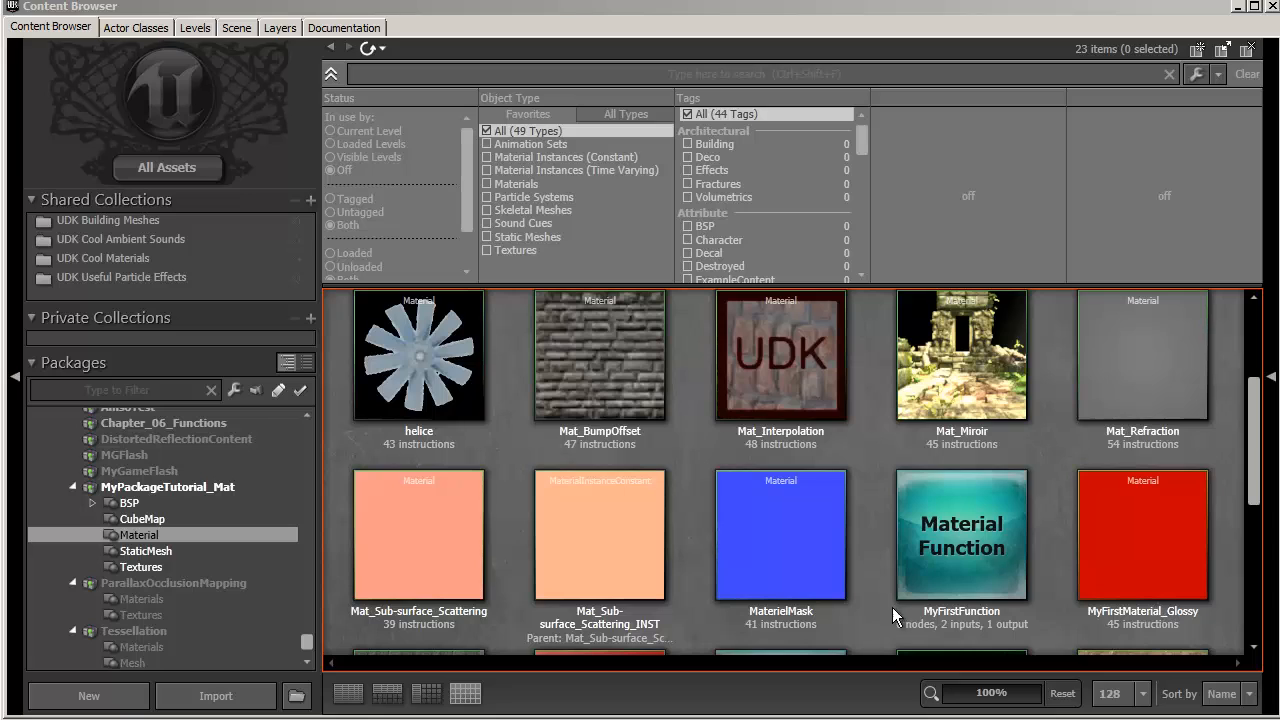
# Place MyFirstFunction from the Content Browser into the open material's node graph.
pyautogui.moveTo(978, 566)
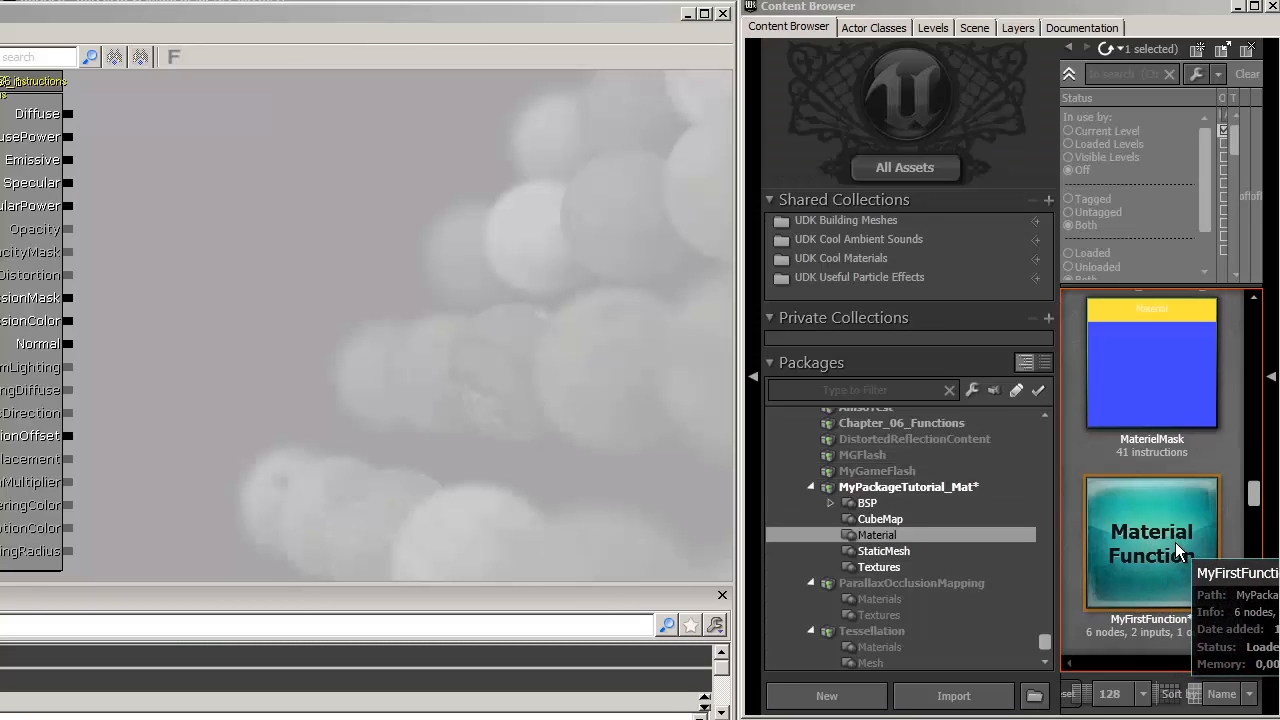
pyautogui.moveTo(1178, 552); pyautogui.dragTo(259, 300)
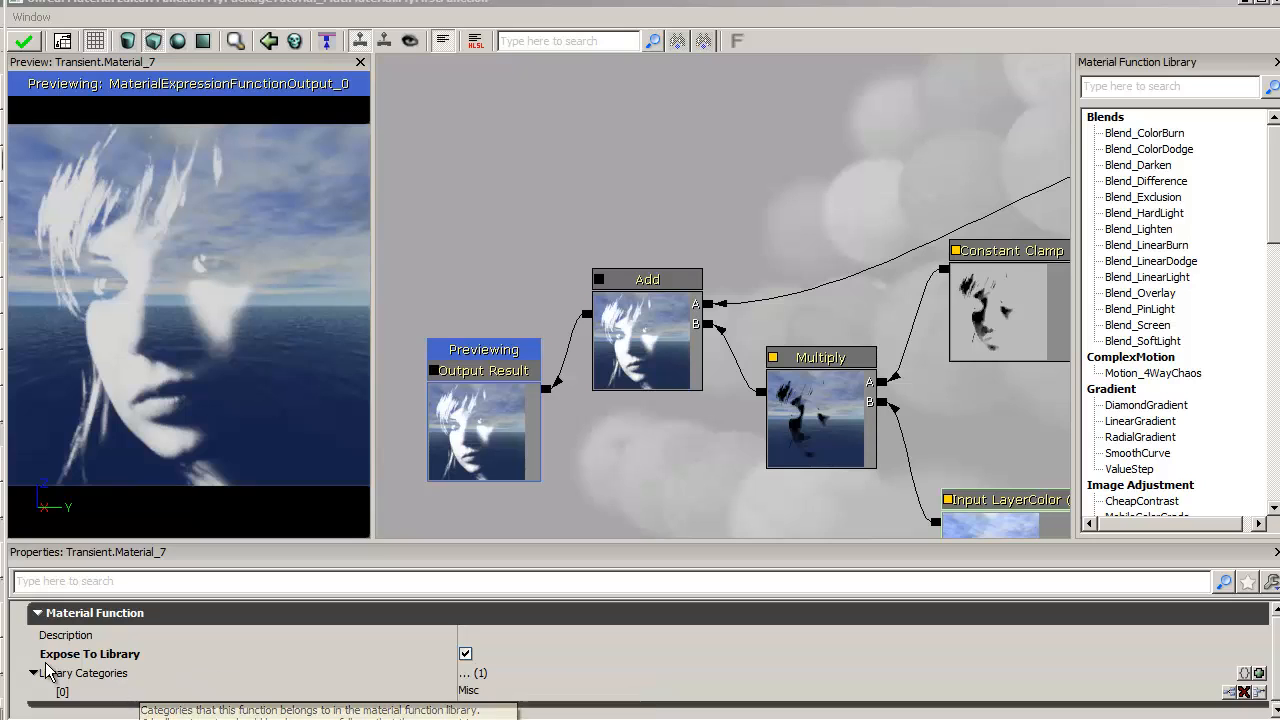
# Enable Expose To Library for MyFirstFunction, apply the change, and search the Material Function Library for "my".
pyautogui.click(465, 654)
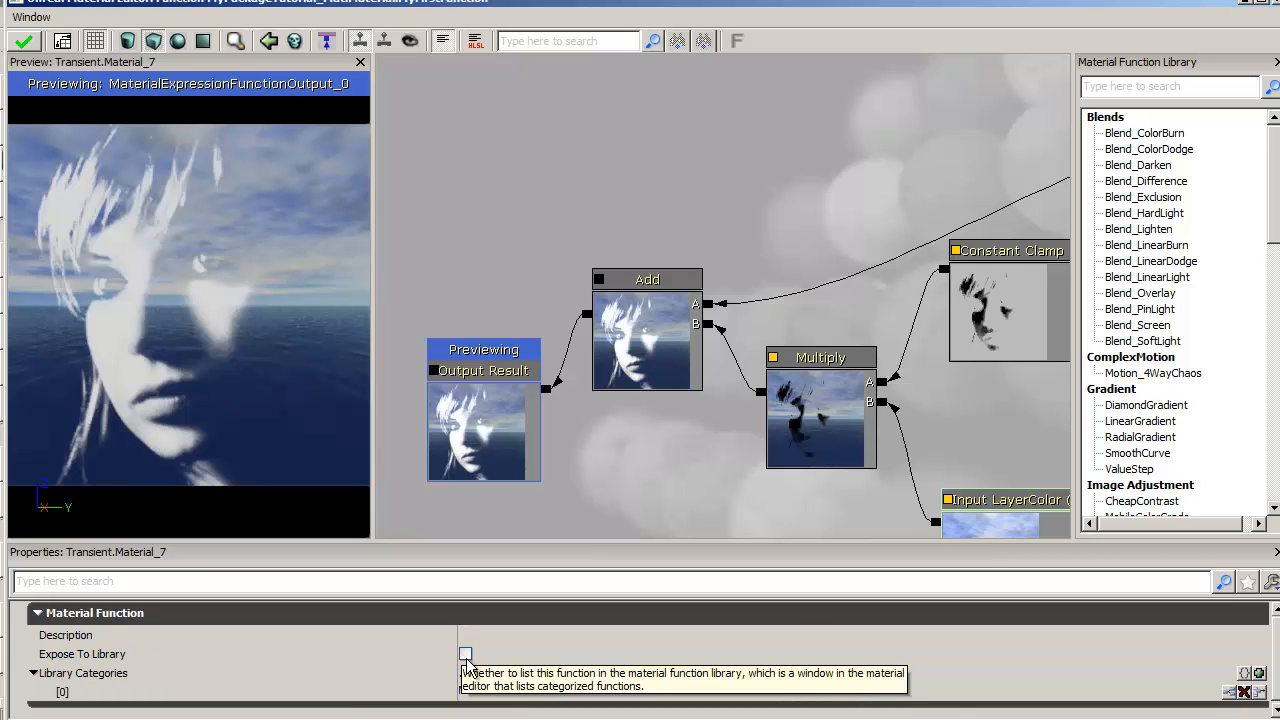
pyautogui.click(465, 654)
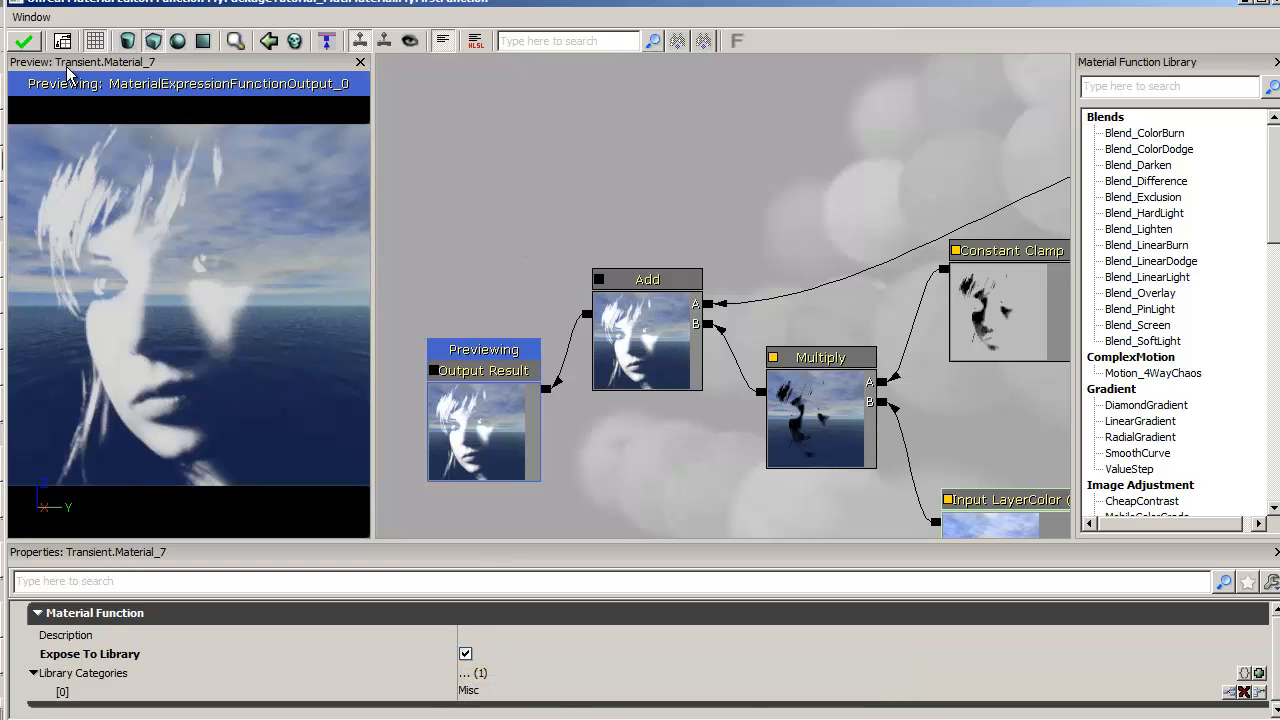
pyautogui.click(33, 44)
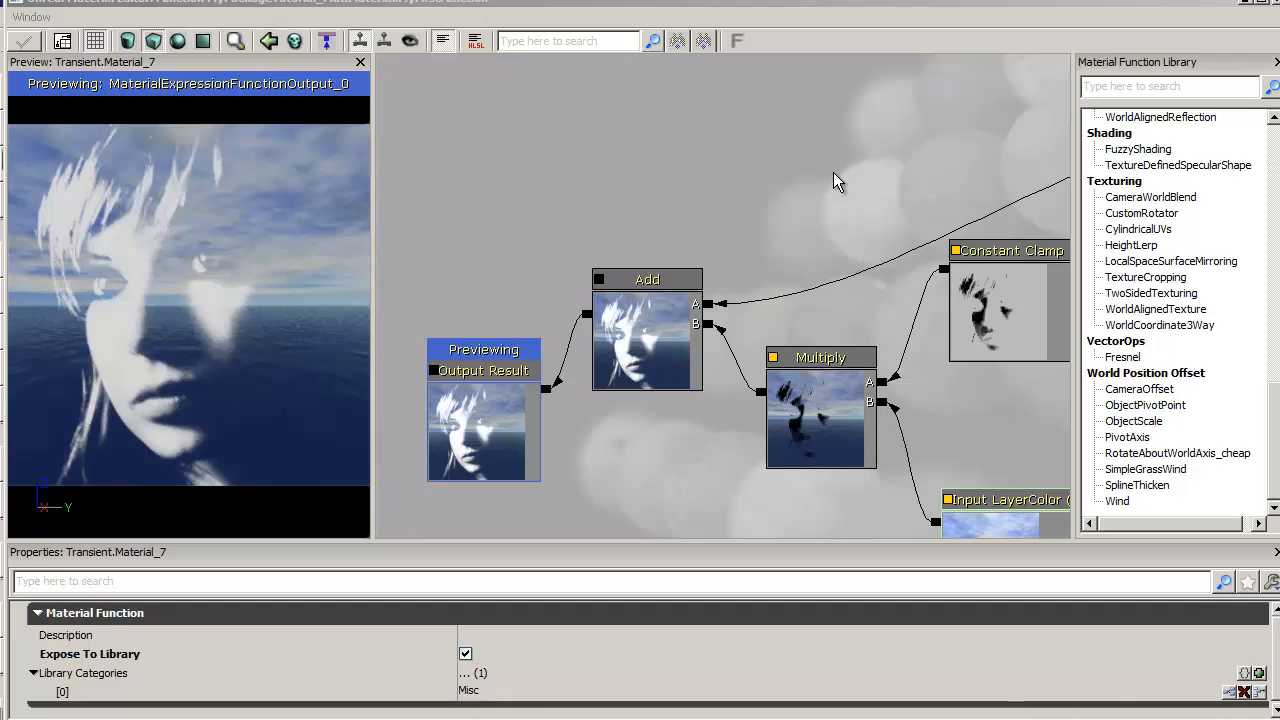
pyautogui.click(1087, 86)
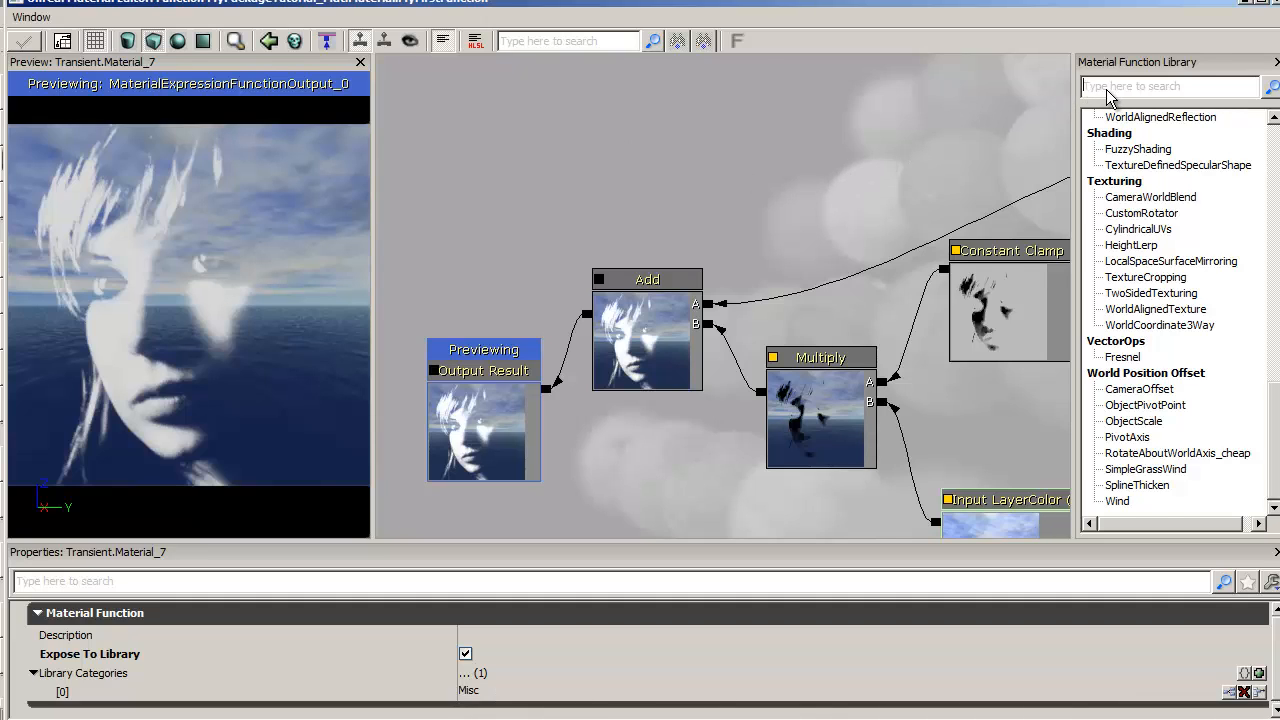
pyautogui.write('my')
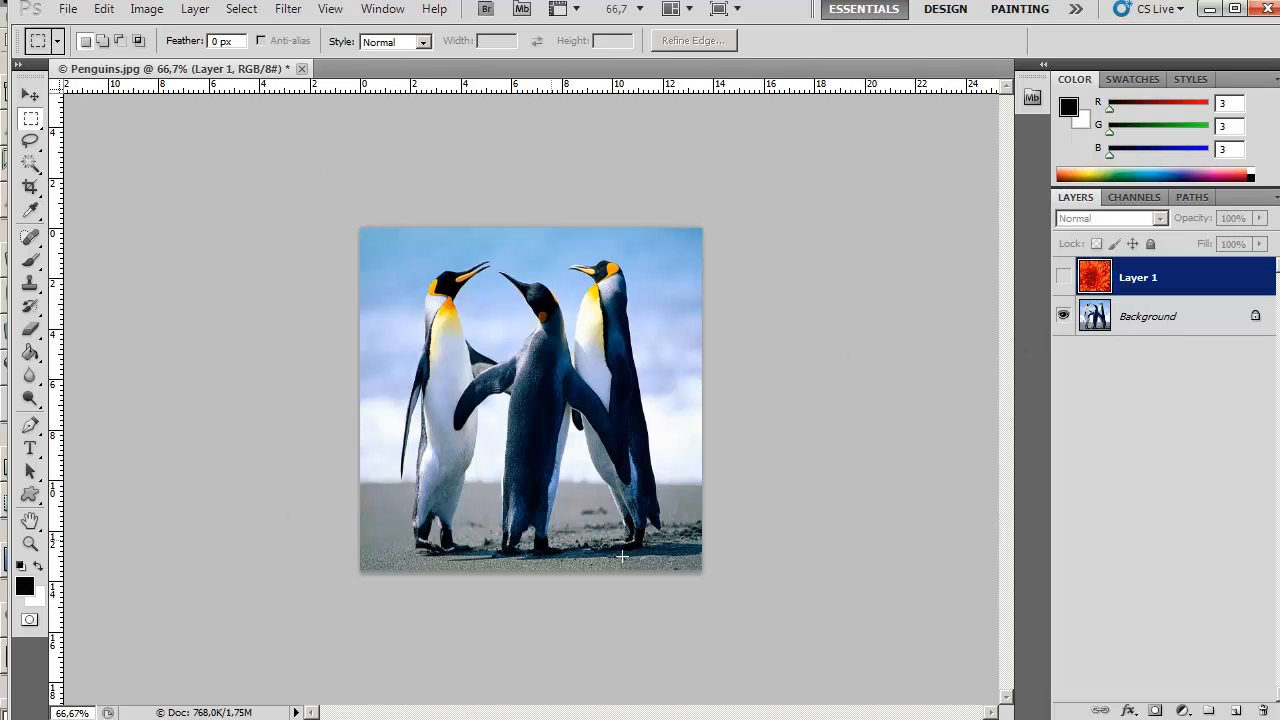
# In Photoshop, show Layer 1 above the penguin Background and set its blend mode to Difference.
pyautogui.click(1063, 280)
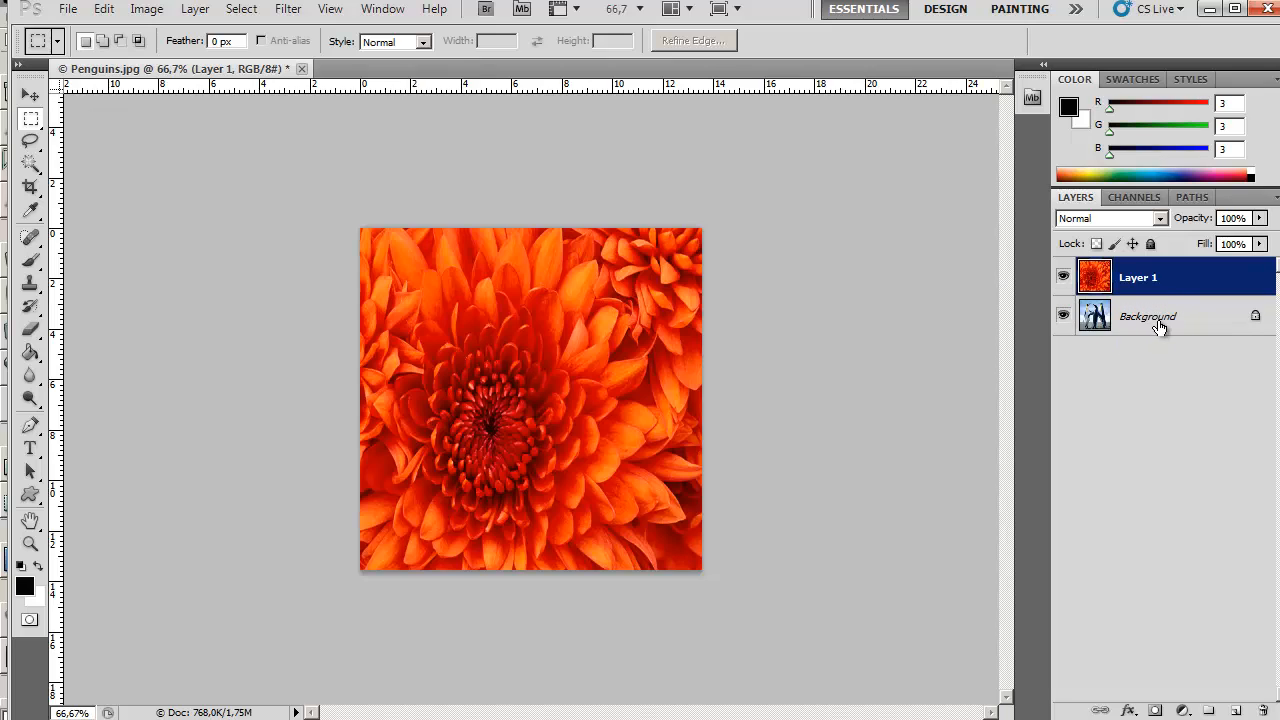
pyautogui.rightClick(1131, 273)
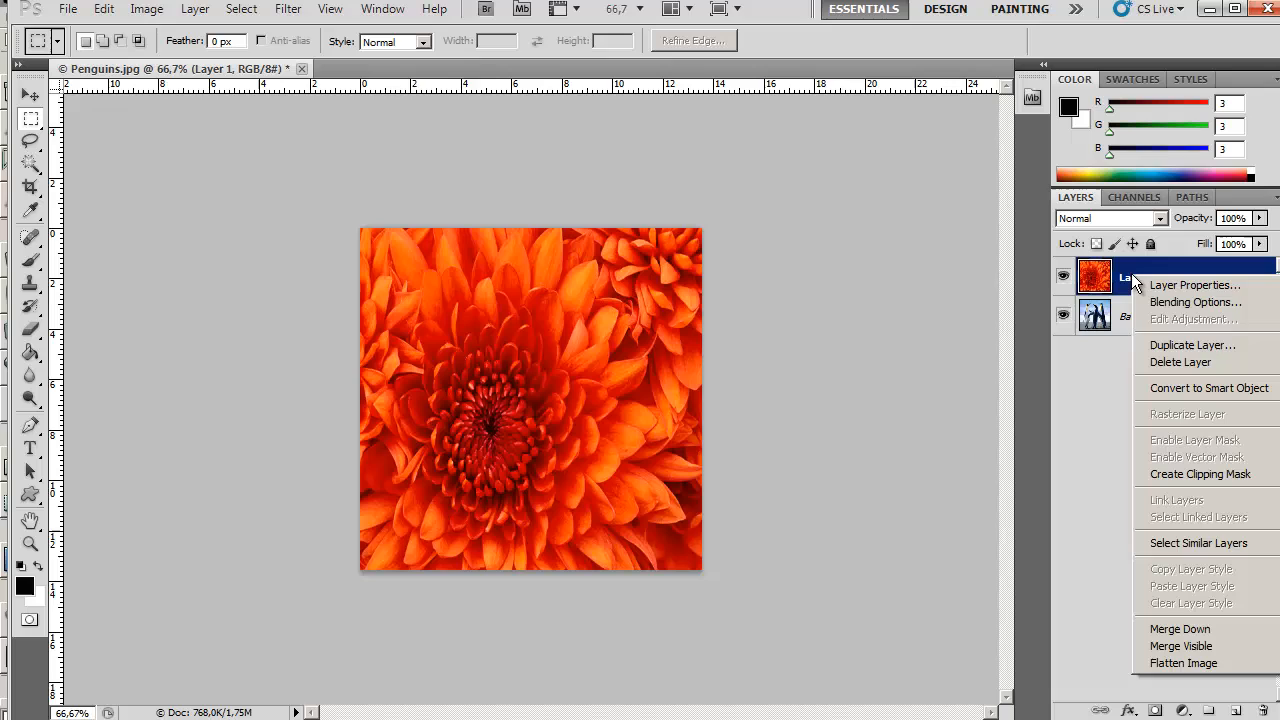
pyautogui.click(1208, 303)
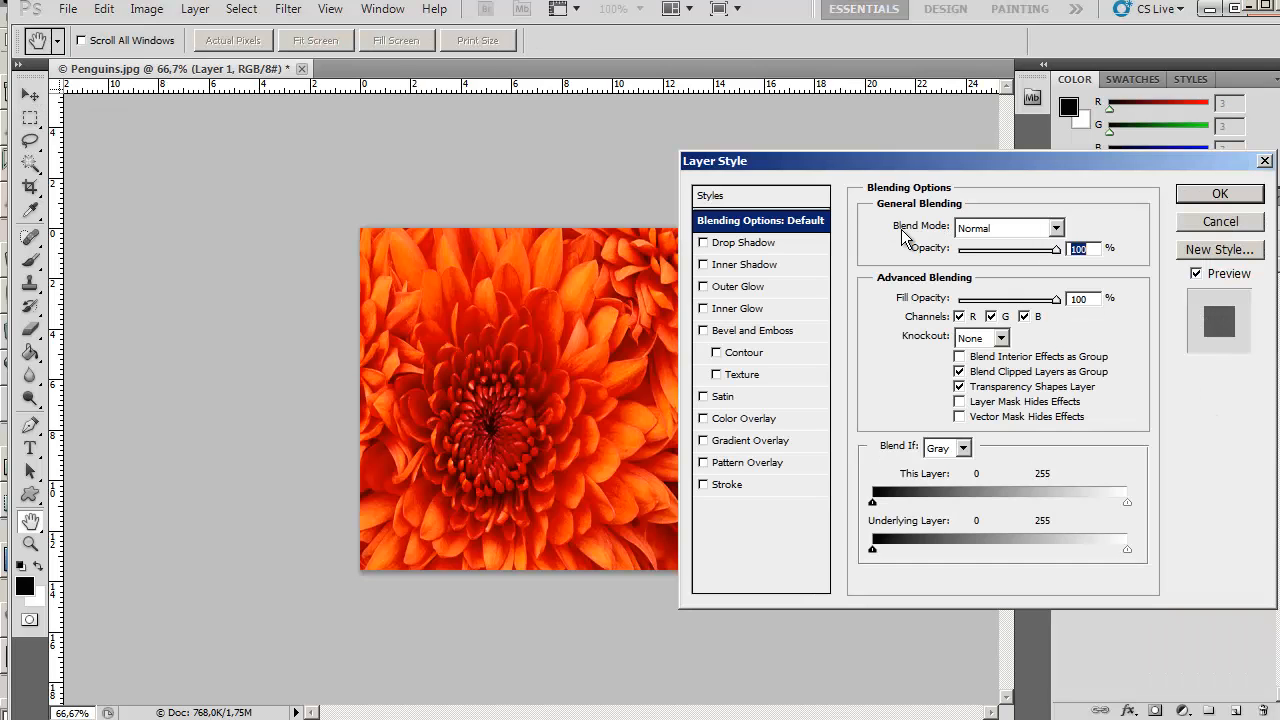
pyautogui.click(1055, 229)
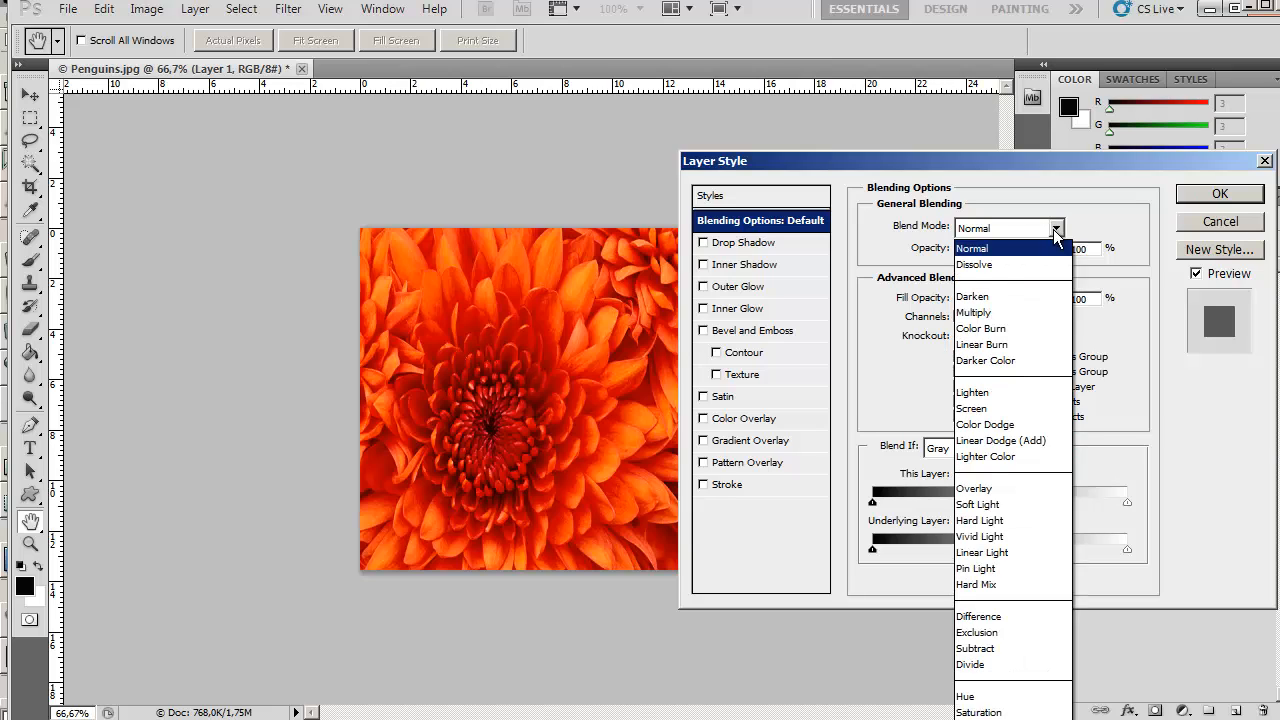
pyautogui.click(985, 617)
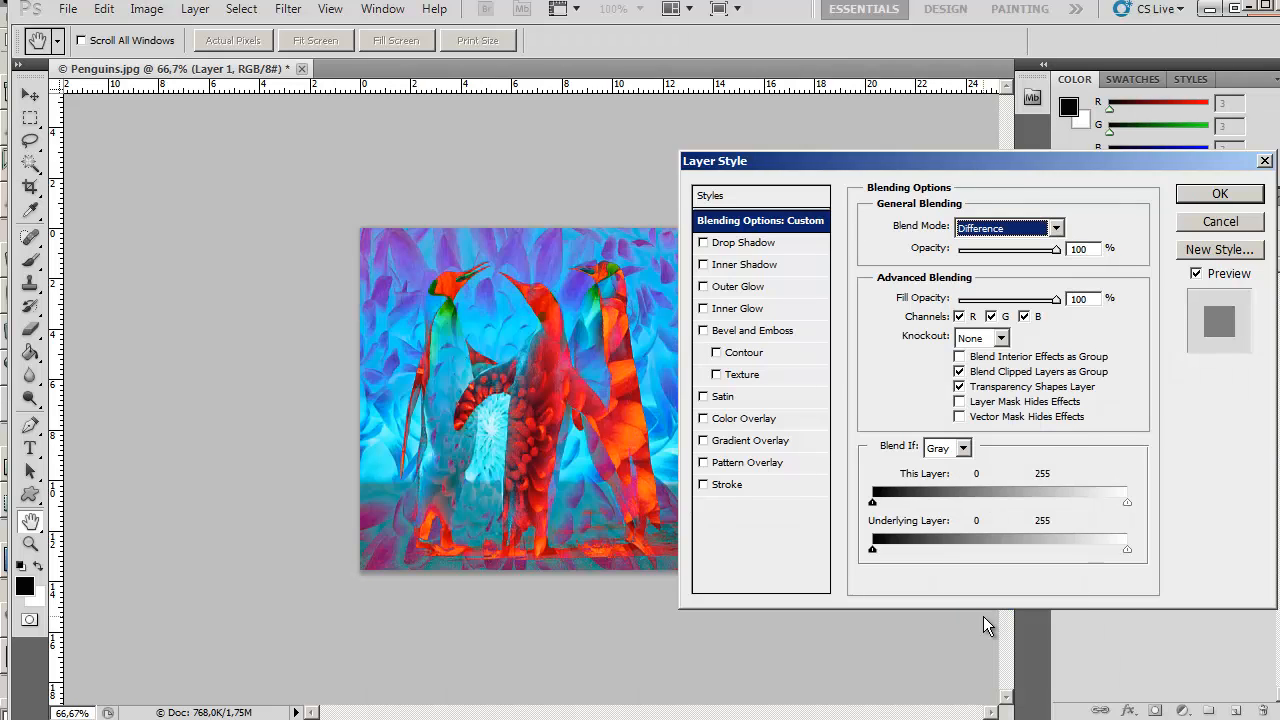
pyautogui.click(1203, 200)
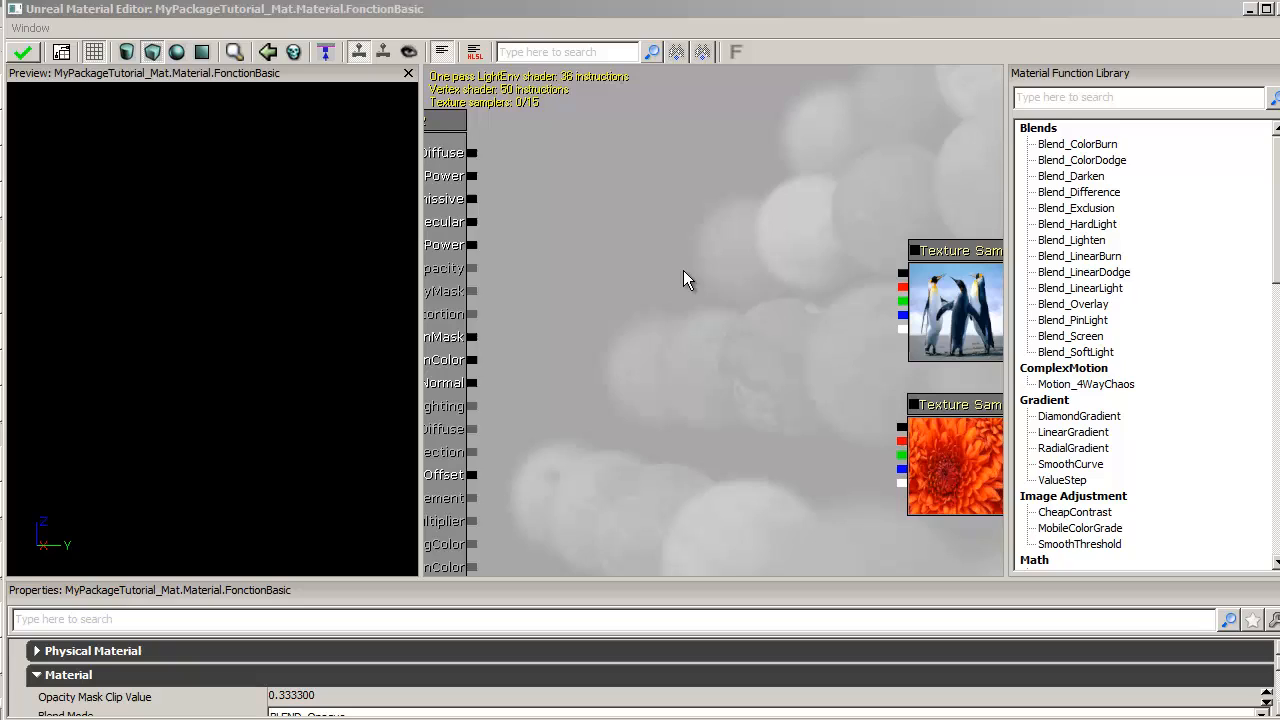
# In the Unreal Material Editor, add Blend_Difference with the penguin texture on Blend and the flower texture on Base, and wire Result to Emissive.
pyautogui.moveTo(683, 271); pyautogui.dragTo(659, 279)
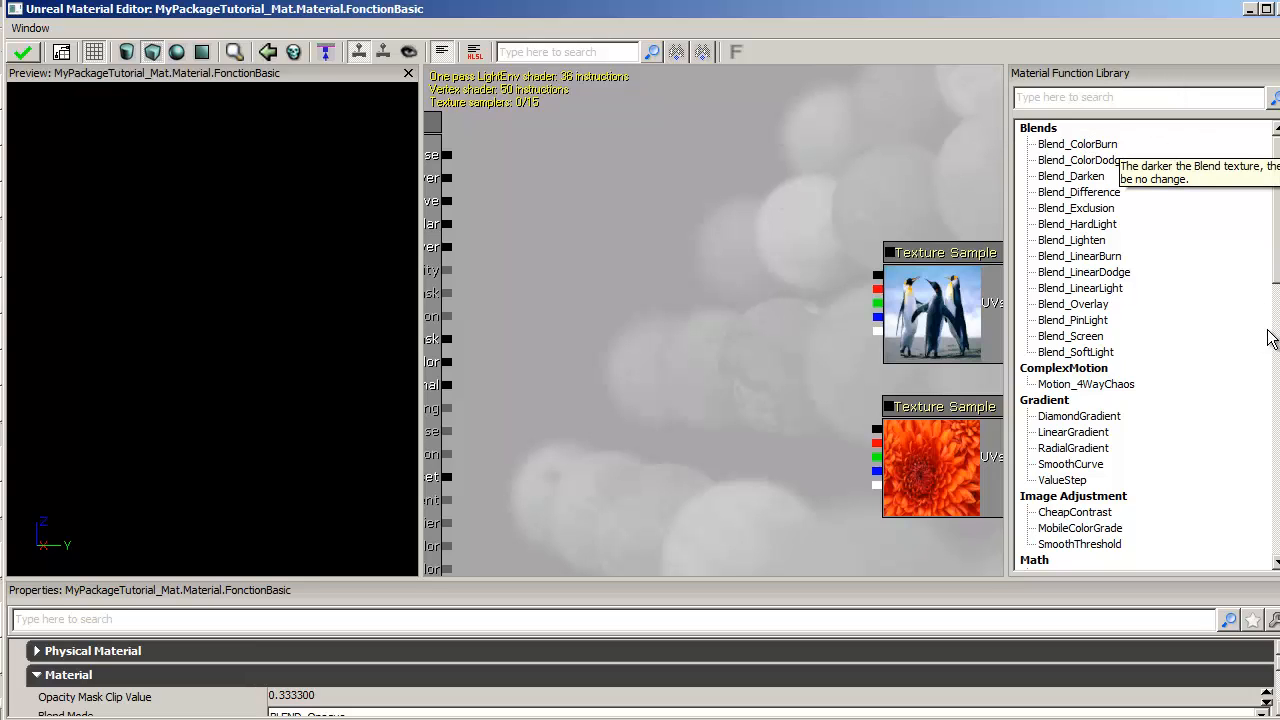
pyautogui.click(1098, 194)
pyautogui.moveTo(1098, 196); pyautogui.dragTo(650, 312)
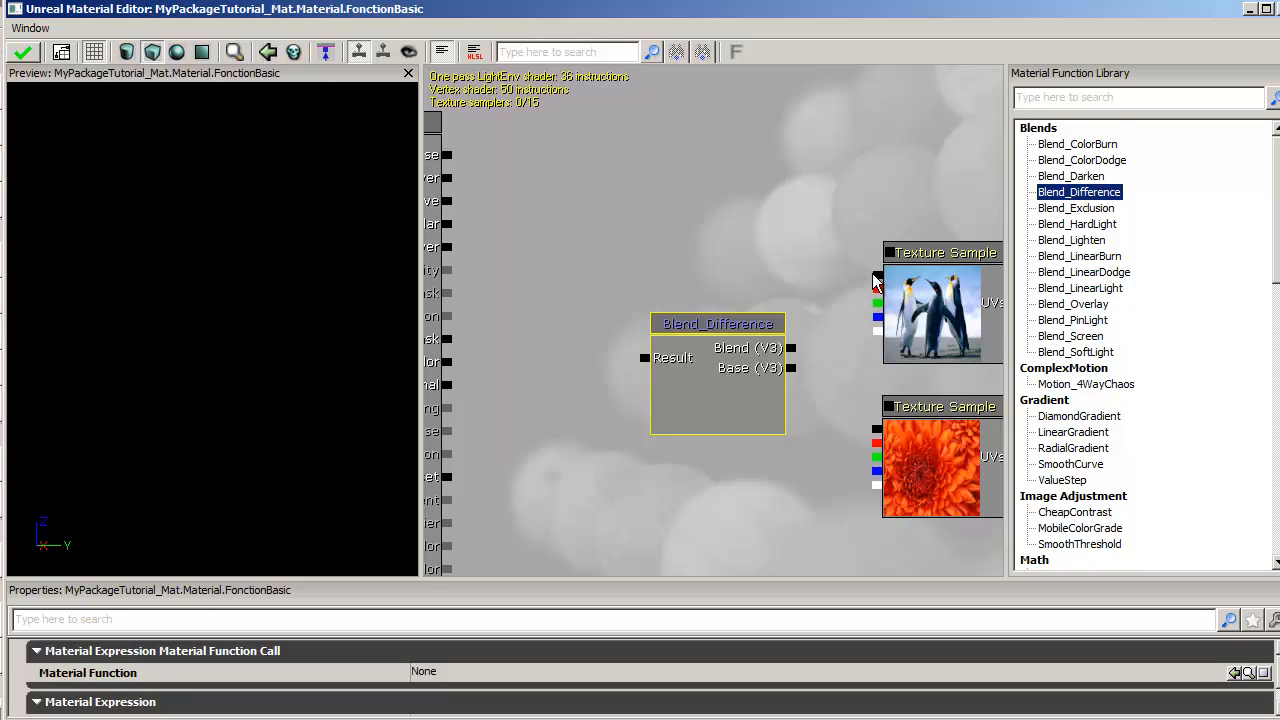
pyautogui.moveTo(876, 279); pyautogui.dragTo(790, 352)
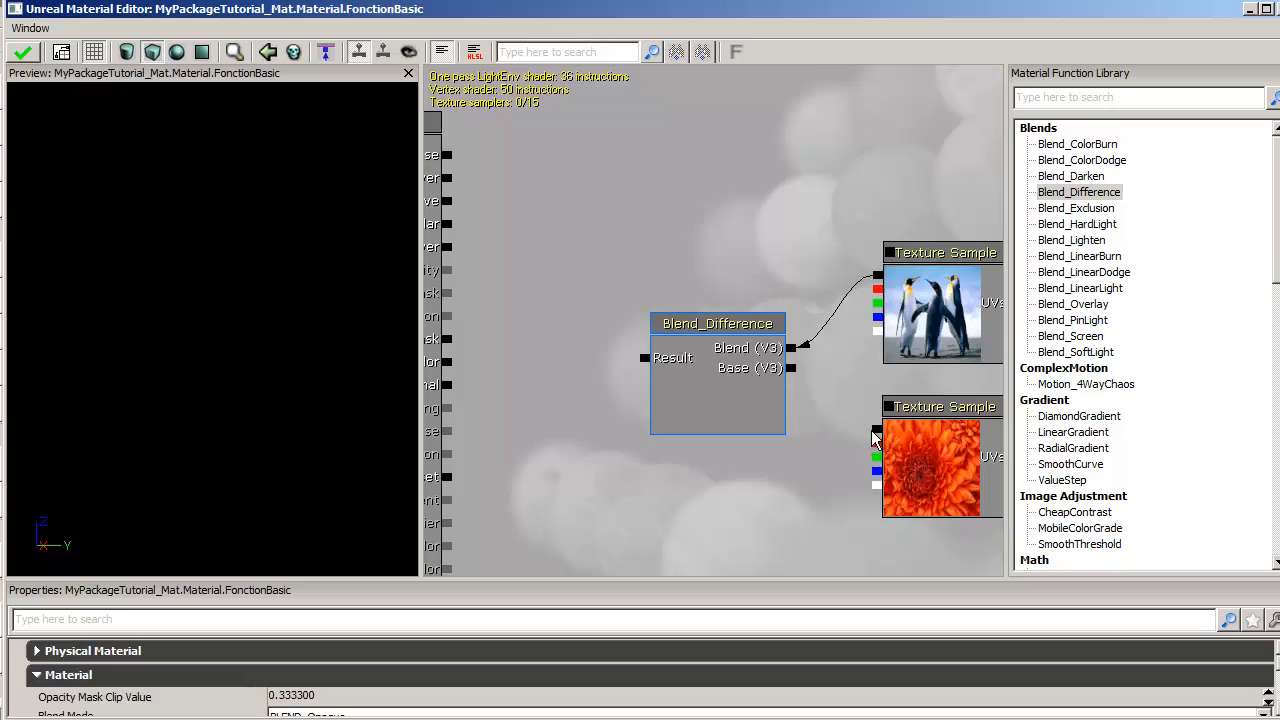
pyautogui.moveTo(876, 429); pyautogui.dragTo(791, 368)
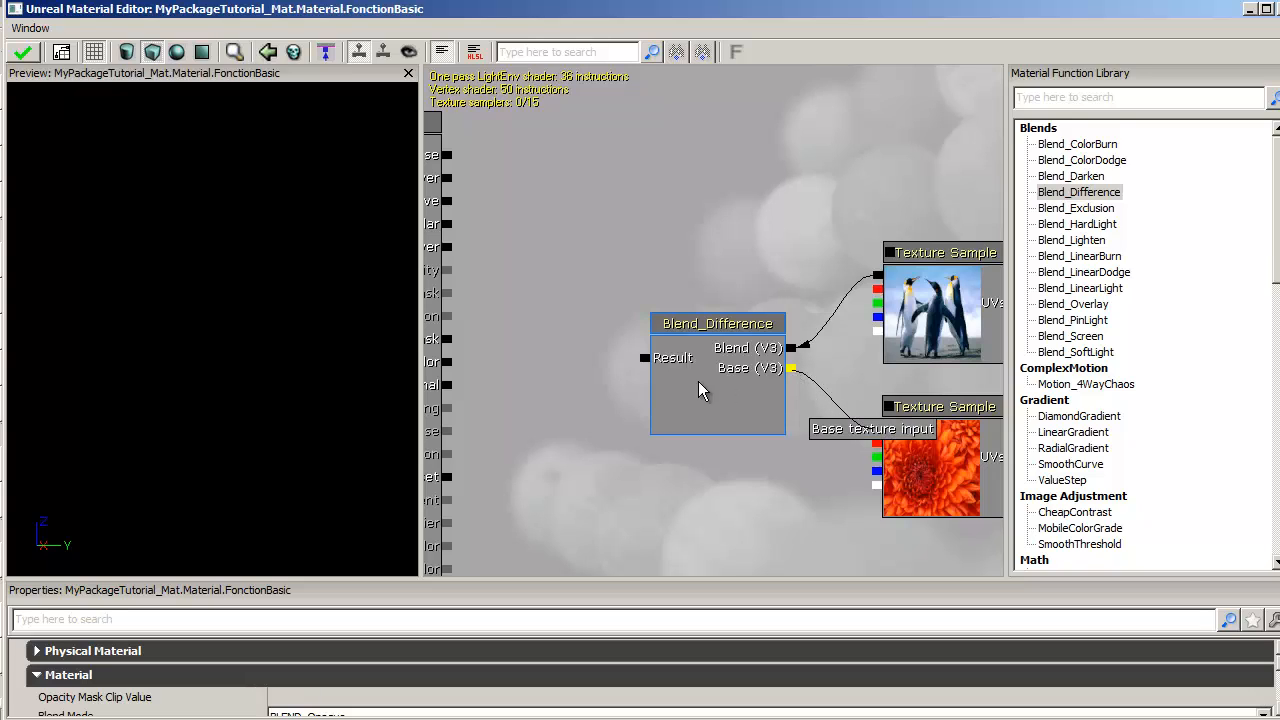
pyautogui.moveTo(645, 368); pyautogui.dragTo(449, 204)
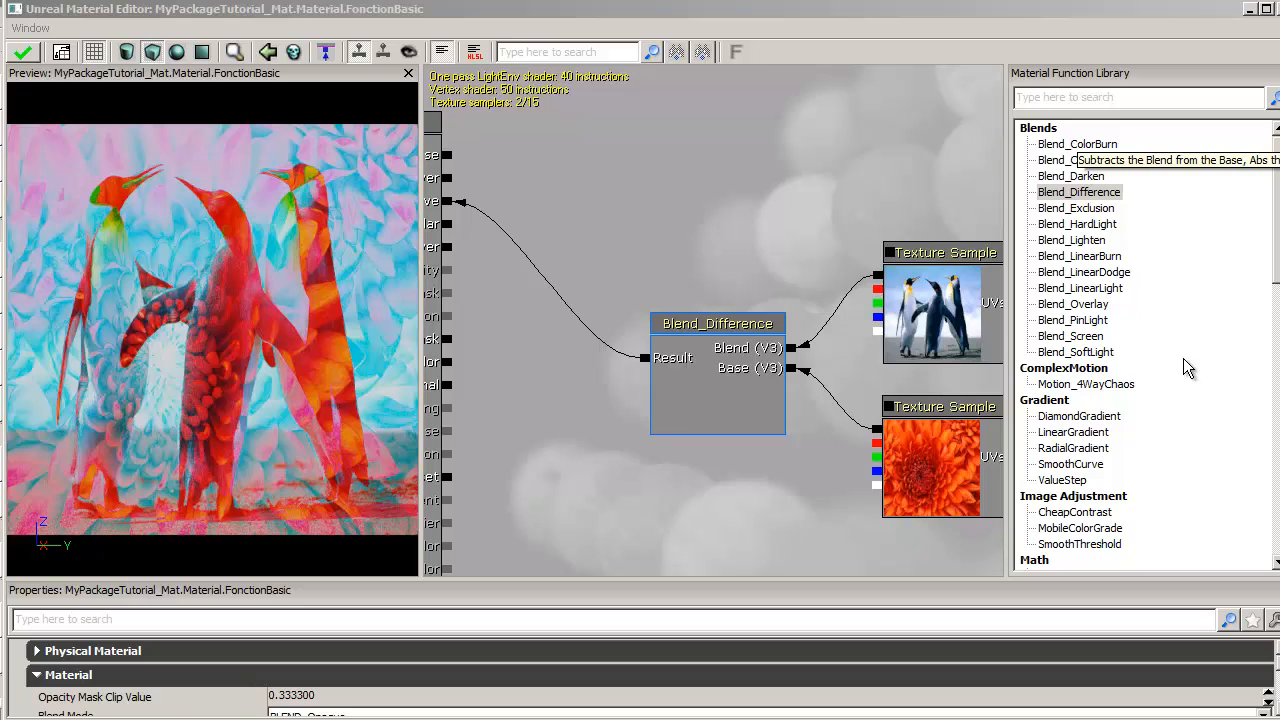
# Search the Material Function Library for "My" and place MyFirstFunction above the Blend_Difference node.
pyautogui.moveTo(617, 511); pyautogui.dragTo(635, 500)
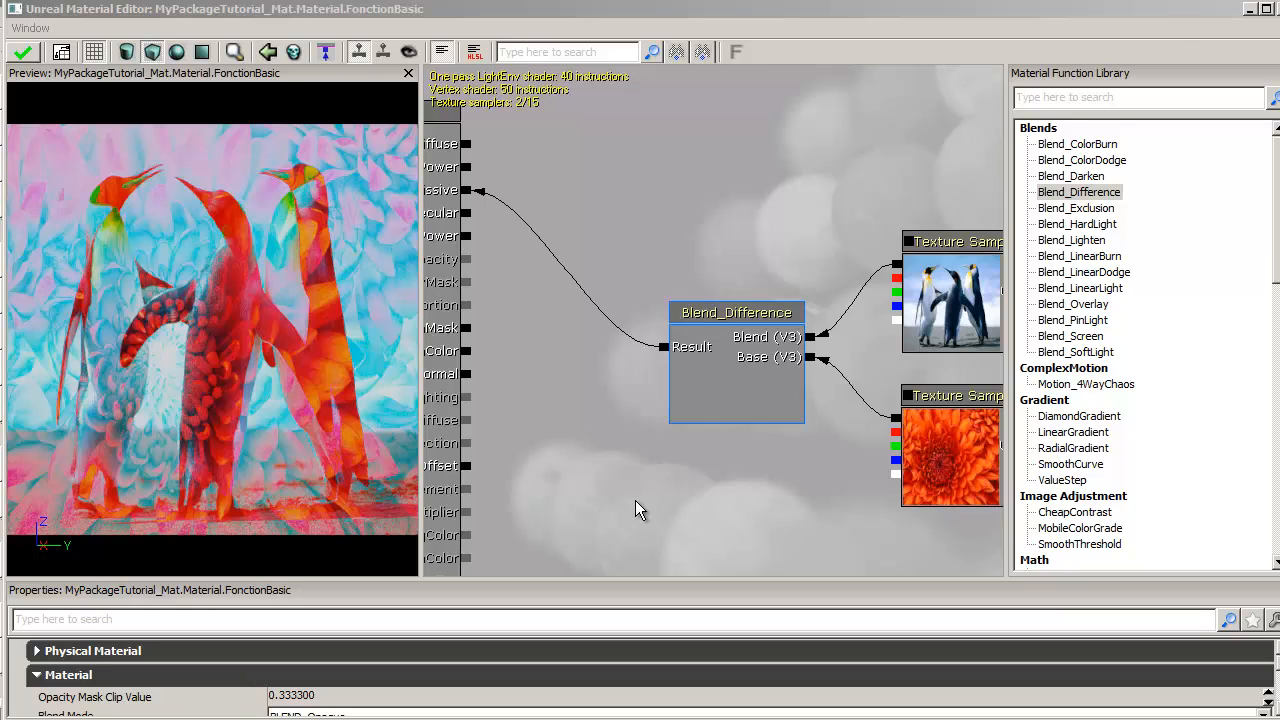
pyautogui.click(1063, 98)
pyautogui.write('My')
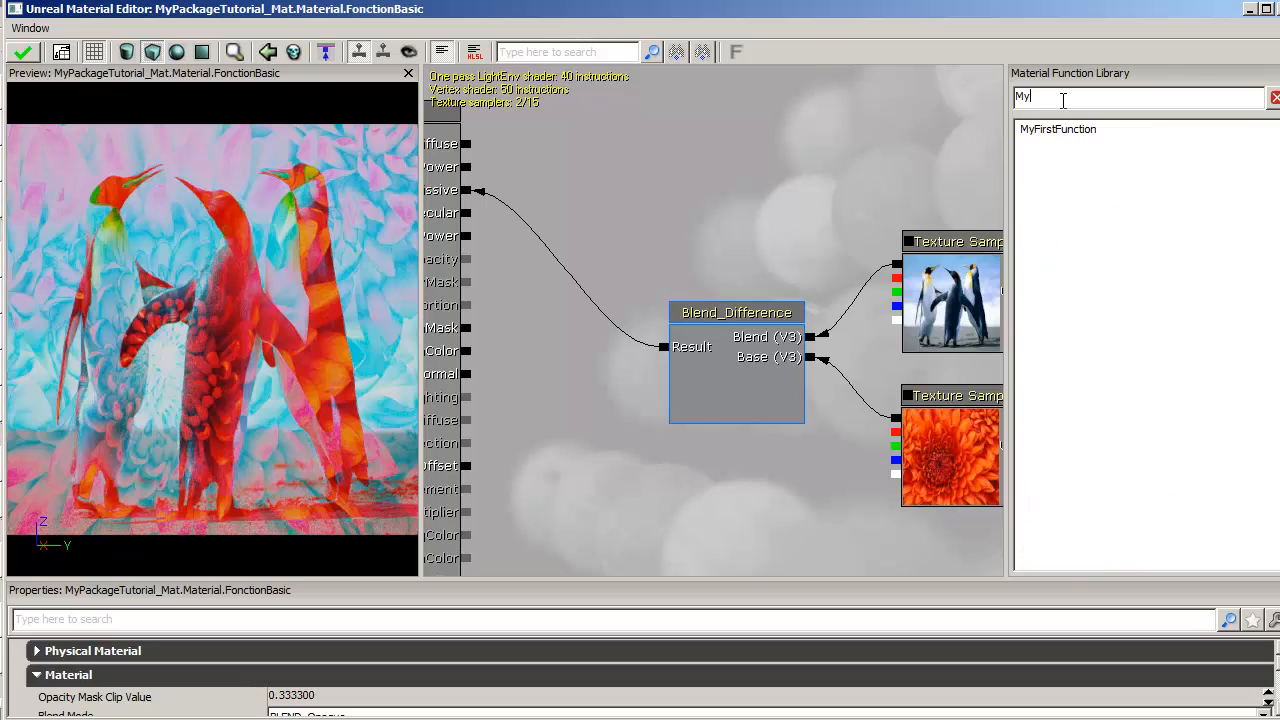
pyautogui.click(1063, 130)
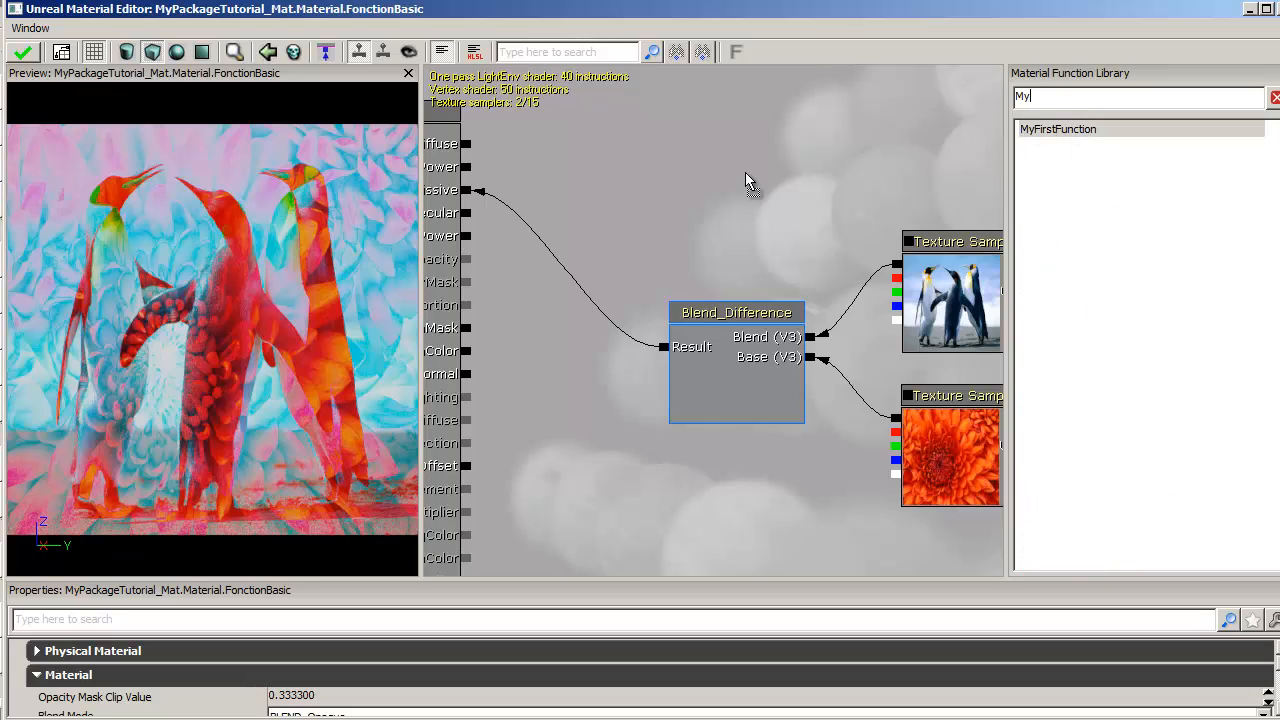
pyautogui.moveTo(701, 184); pyautogui.dragTo(667, 172)
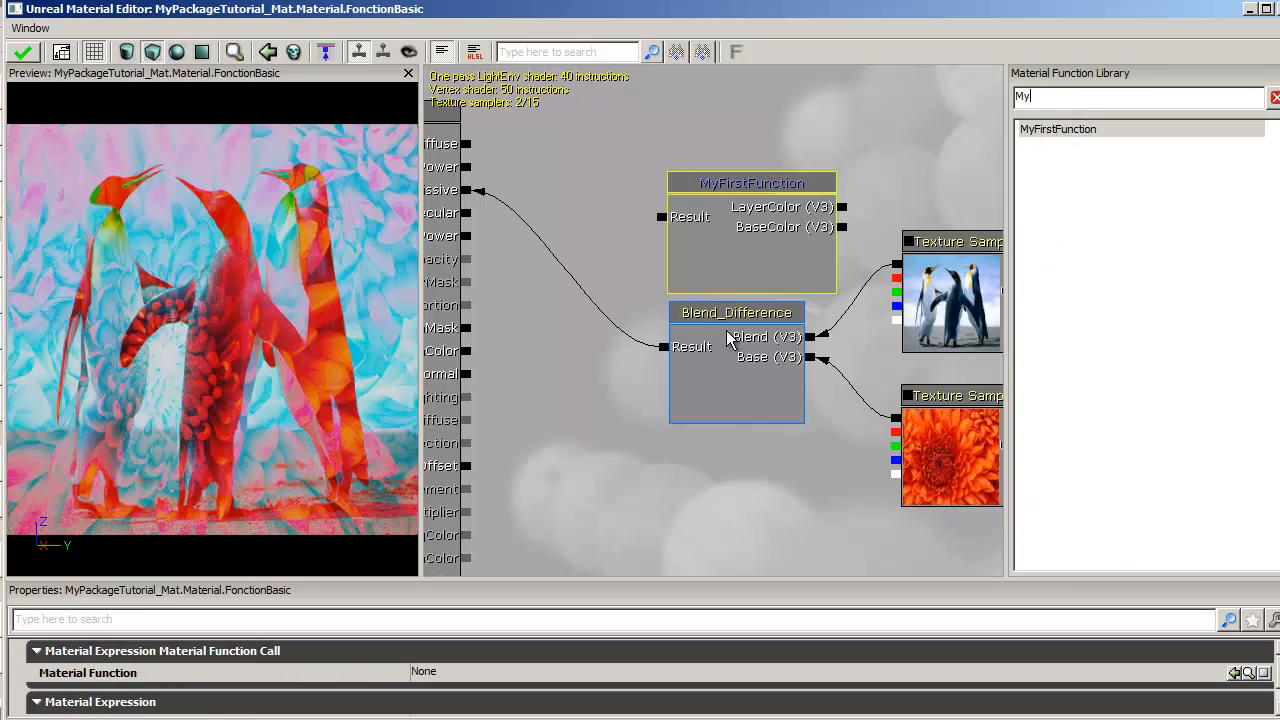
# Delete the Blend_Difference node and move MyFirstFunction into its place.
pyautogui.moveTo(729, 364); pyautogui.dragTo(735, 363)
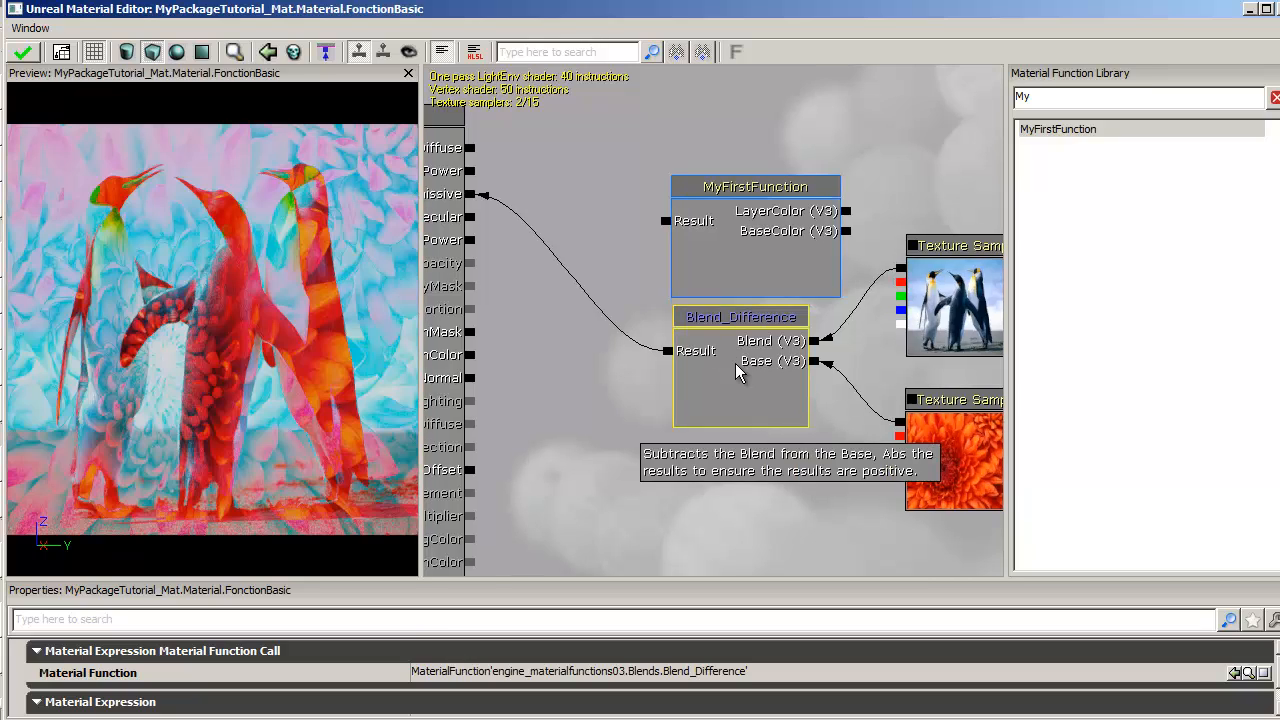
pyautogui.press('Delete')
pyautogui.click(777, 250)
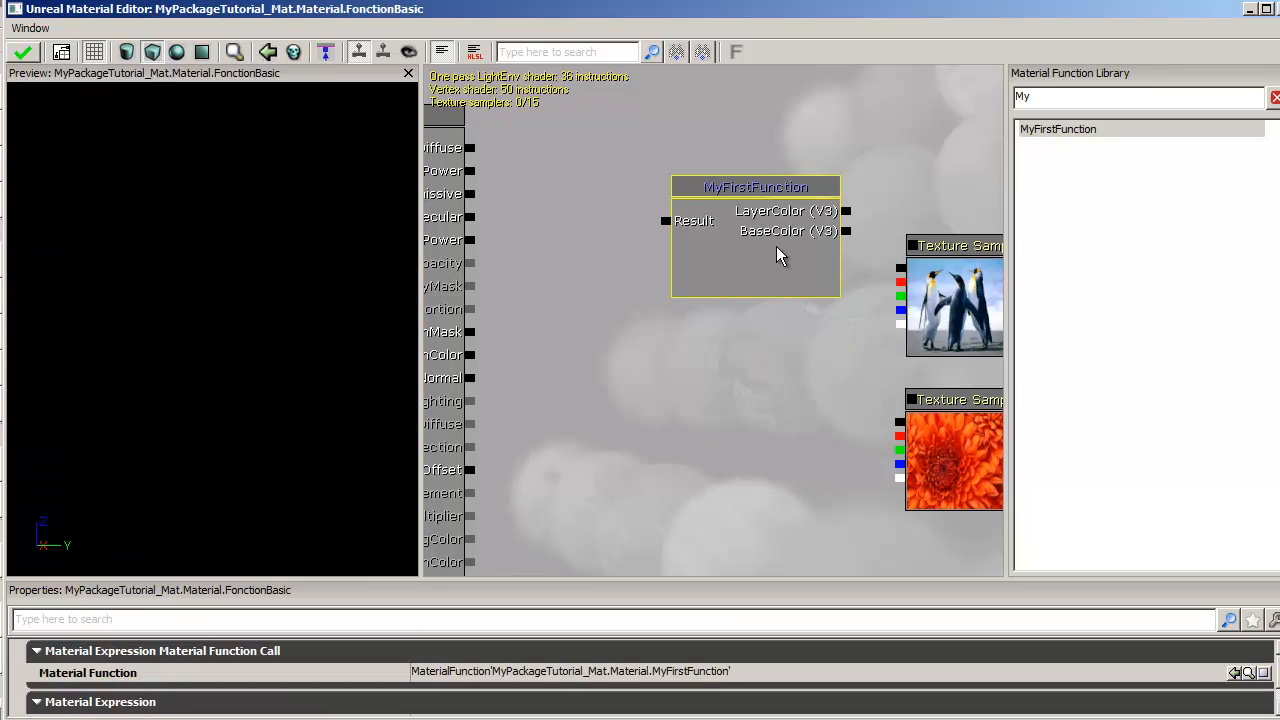
pyautogui.moveTo(775, 246); pyautogui.dragTo(742, 371)
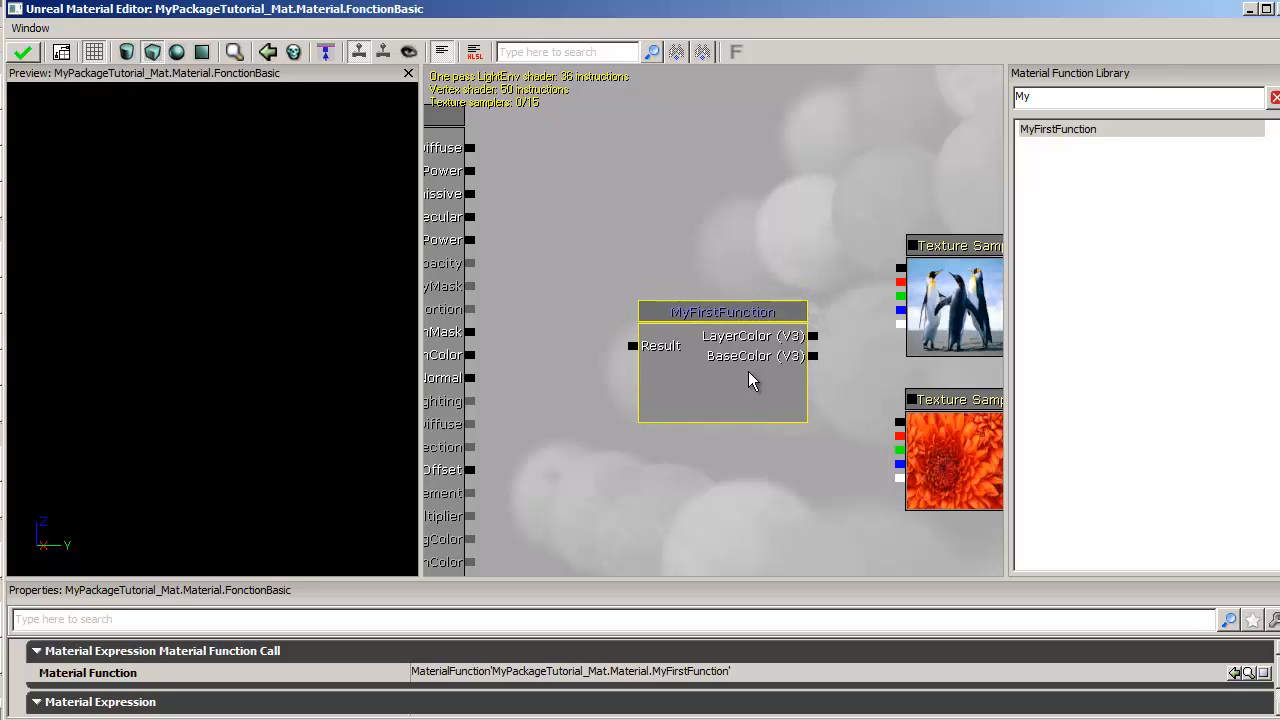
# Wire the penguin texture to LayerColor and the flower texture to BaseColor on MyFirstFunction, and connect its Result to Emissive.
pyautogui.moveTo(900, 268); pyautogui.dragTo(813, 336)
pyautogui.moveTo(897, 422); pyautogui.dragTo(813, 357)
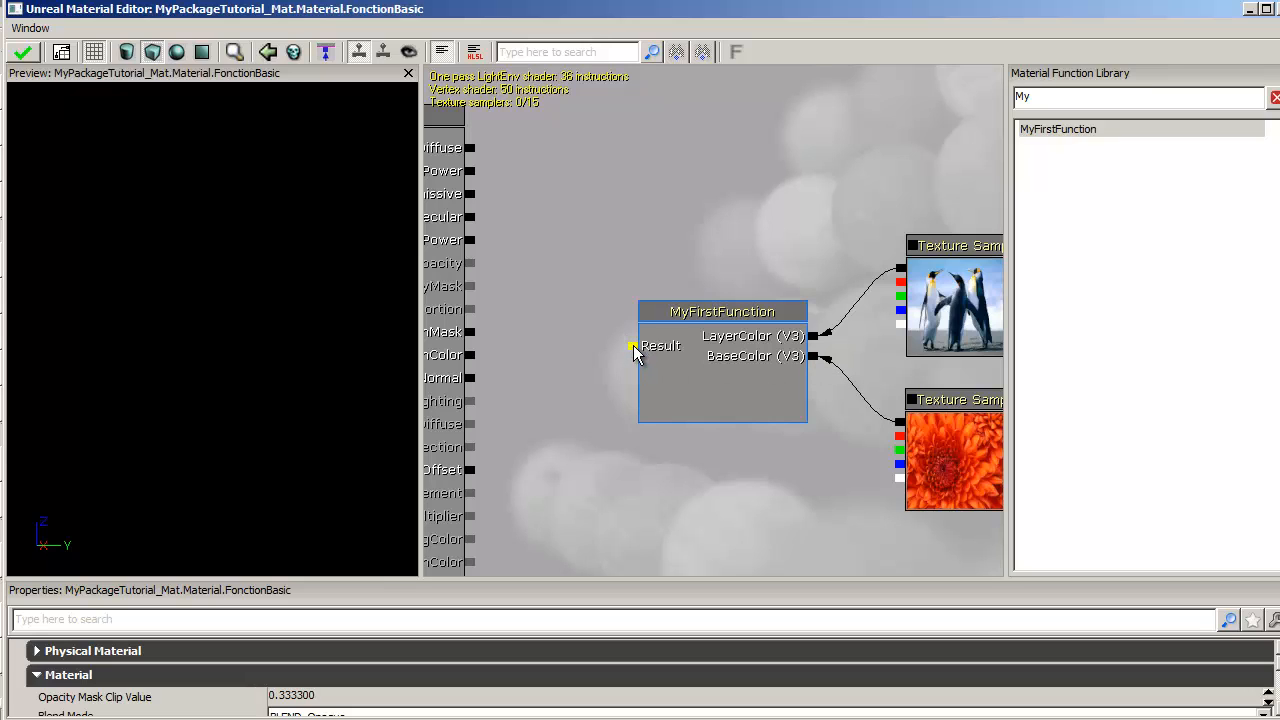
pyautogui.moveTo(632, 346); pyautogui.dragTo(472, 194)
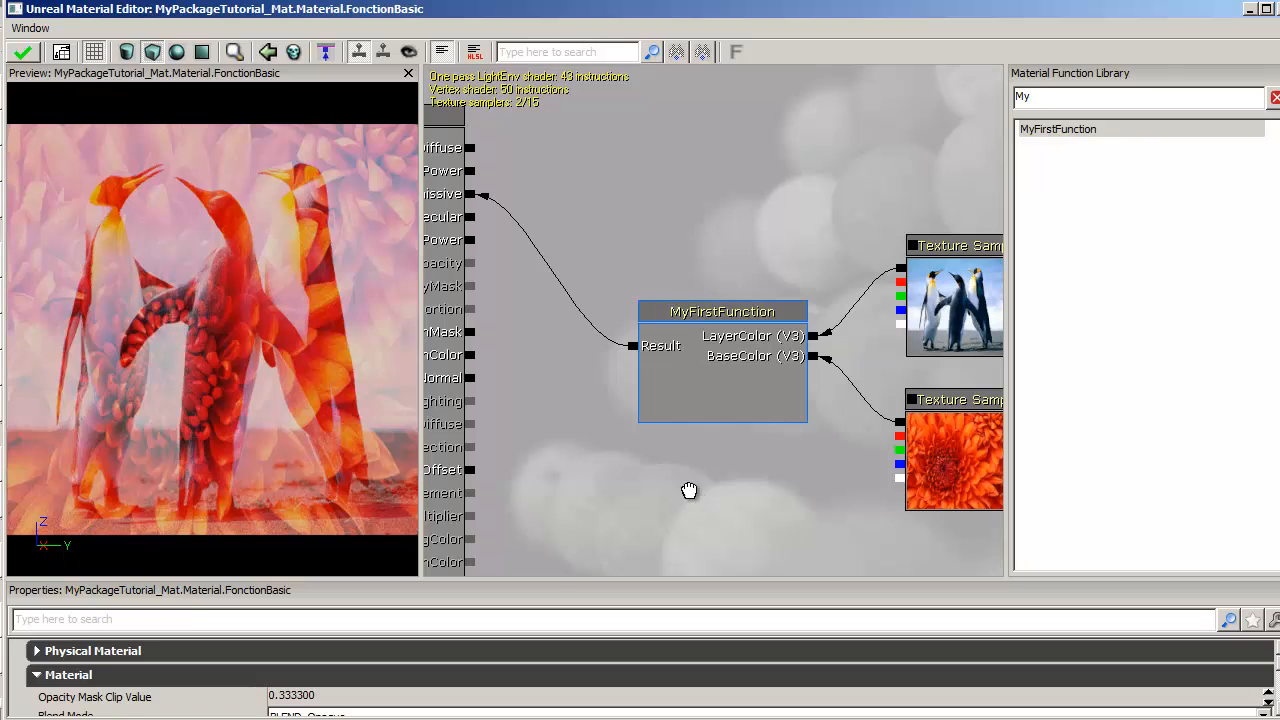
# Turn off the material statistics display and switch to the Content Browser.
pyautogui.moveTo(689, 490); pyautogui.dragTo(687, 485)
pyautogui.click(441, 51)
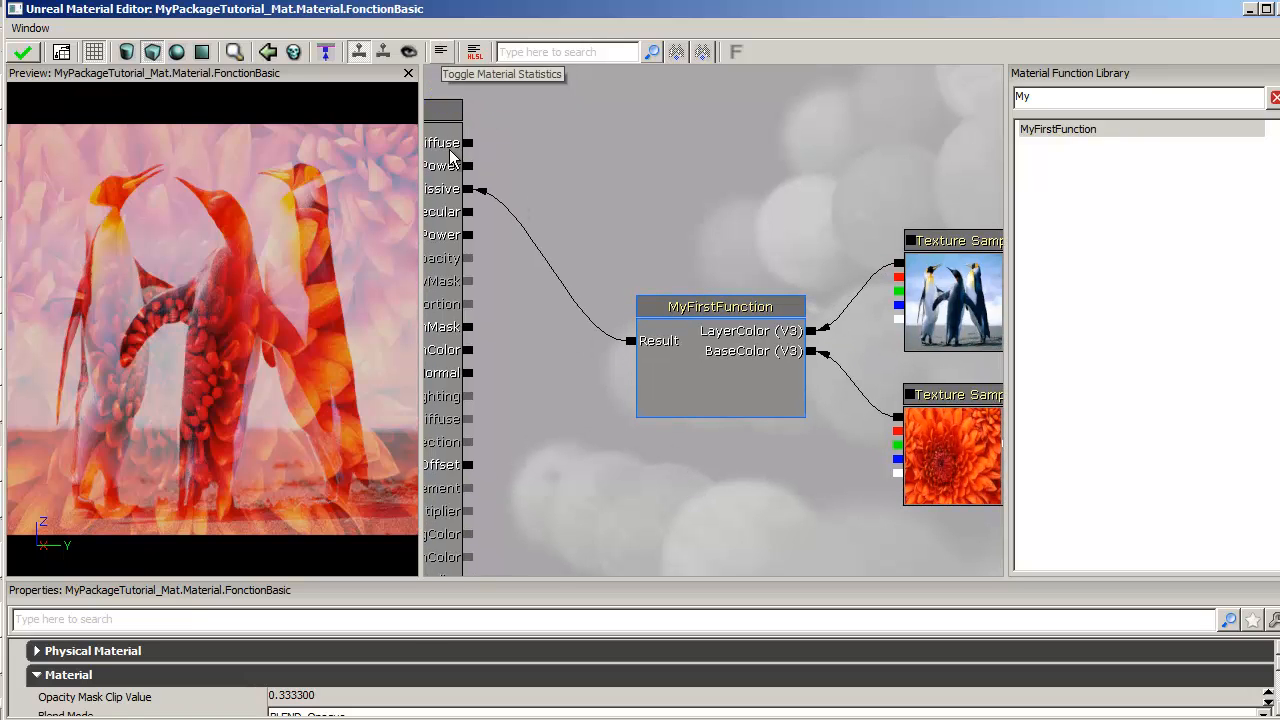
pyautogui.click(926, 719)
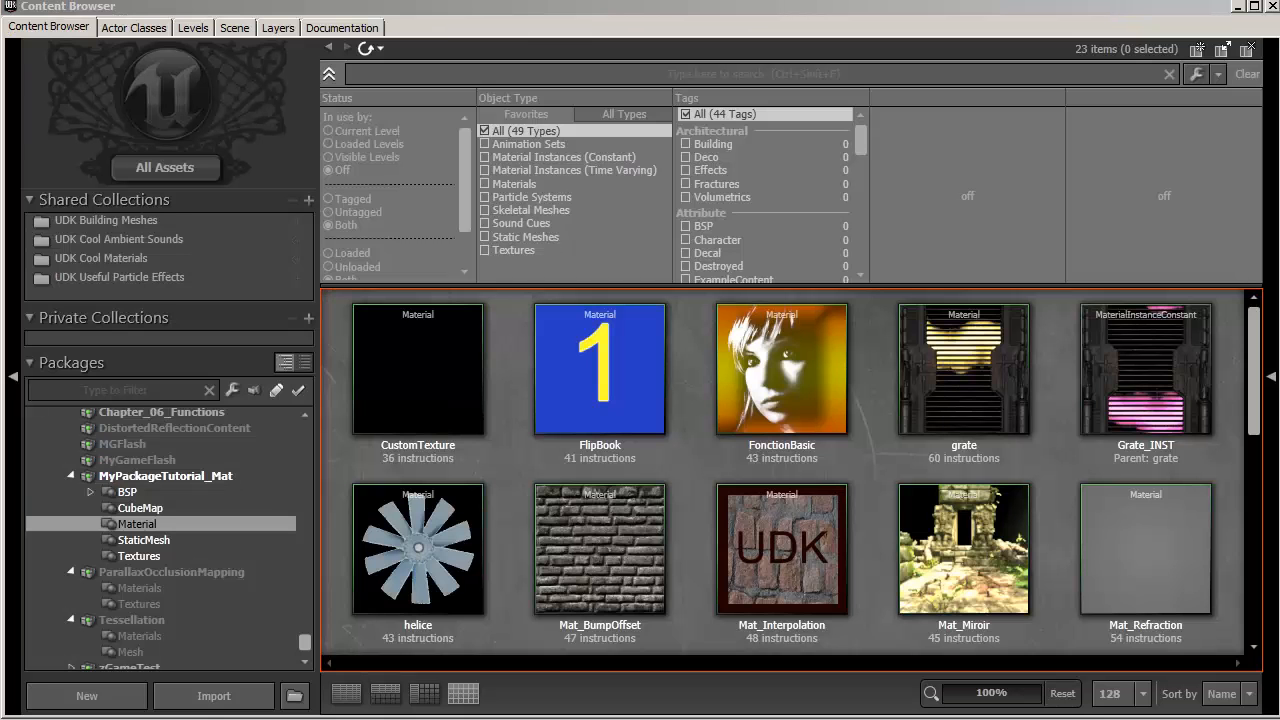